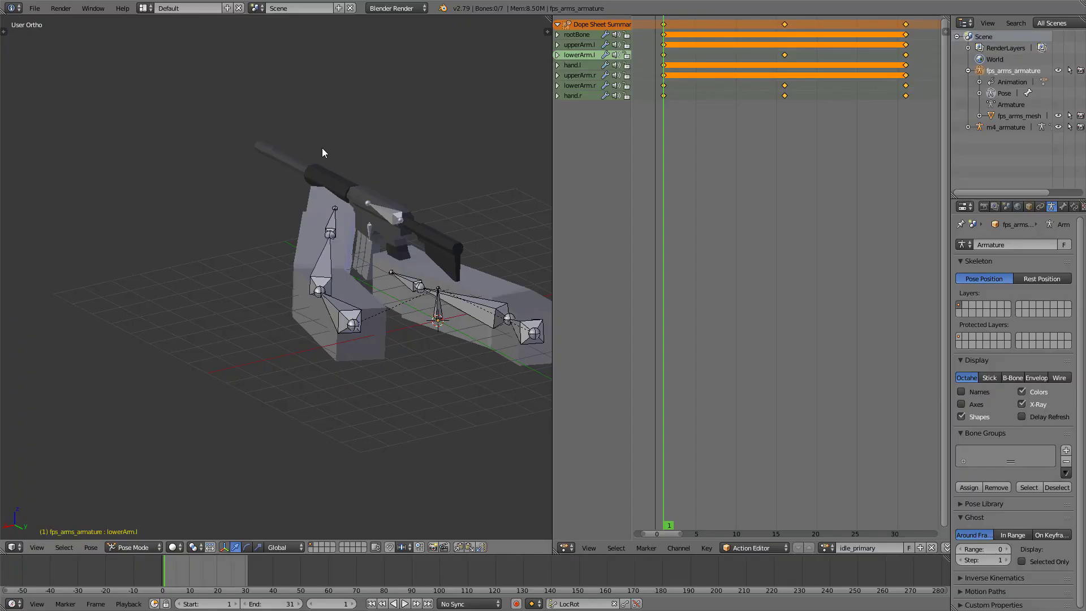
# Delete the m4_armature together with its rifle mesh, and select the root bone of the arms armature
pyautogui.keyDown('shift'); pyautogui.moveTo(397, 239); pyautogui.dragTo(314, 211, button='middle'); pyautogui.keyUp('shift')
pyautogui.rightClick(317, 200)
pyautogui.keyDown('shift'); pyautogui.rightClick(333, 209); pyautogui.keyUp('shift')
pyautogui.press('x')
pyautogui.click(335, 211)
pyautogui.scroll(-1, 313, 211)
pyautogui.rightClick(339, 279)
pyautogui.moveTo(302, 264); pyautogui.dragTo(338, 273, button='middle')
pyautogui.rightClick(340, 282)
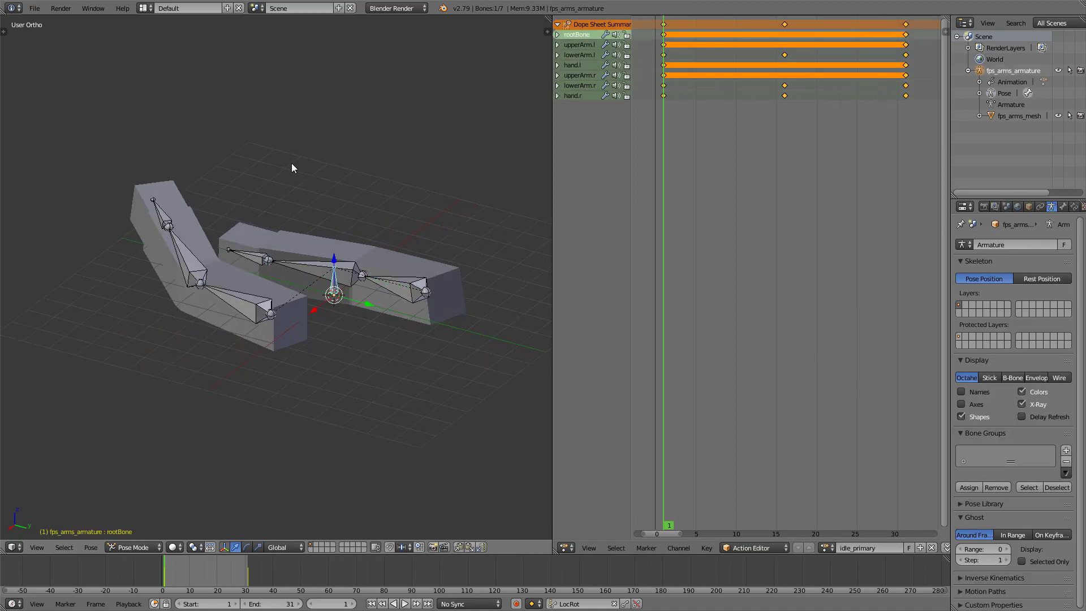
# Try rotating the root bone about the global X axis so that both arms swing downward
pyautogui.press('r')
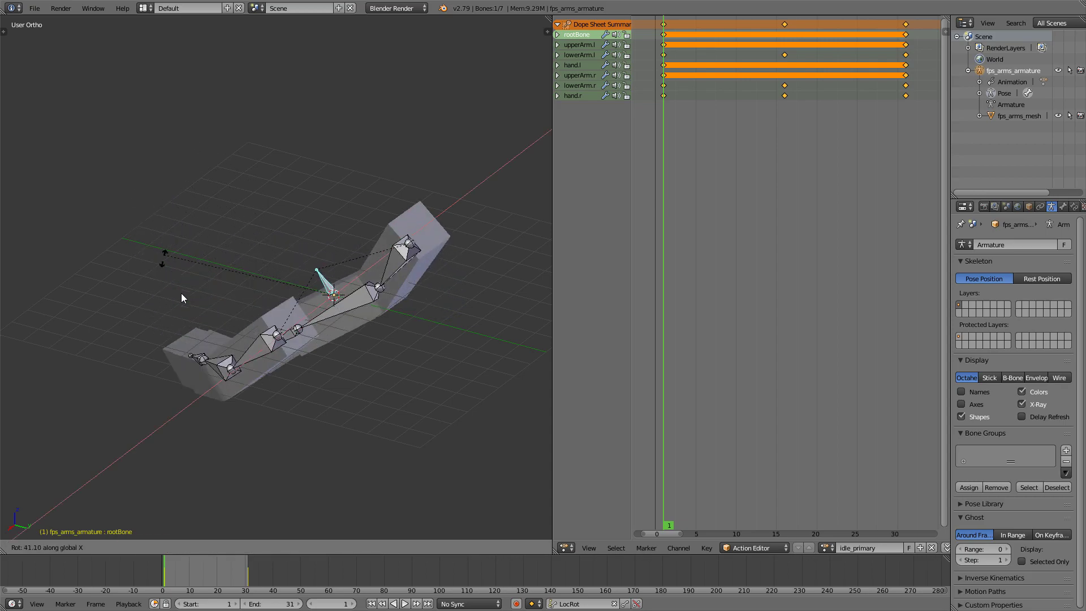
pyautogui.press('Escape')
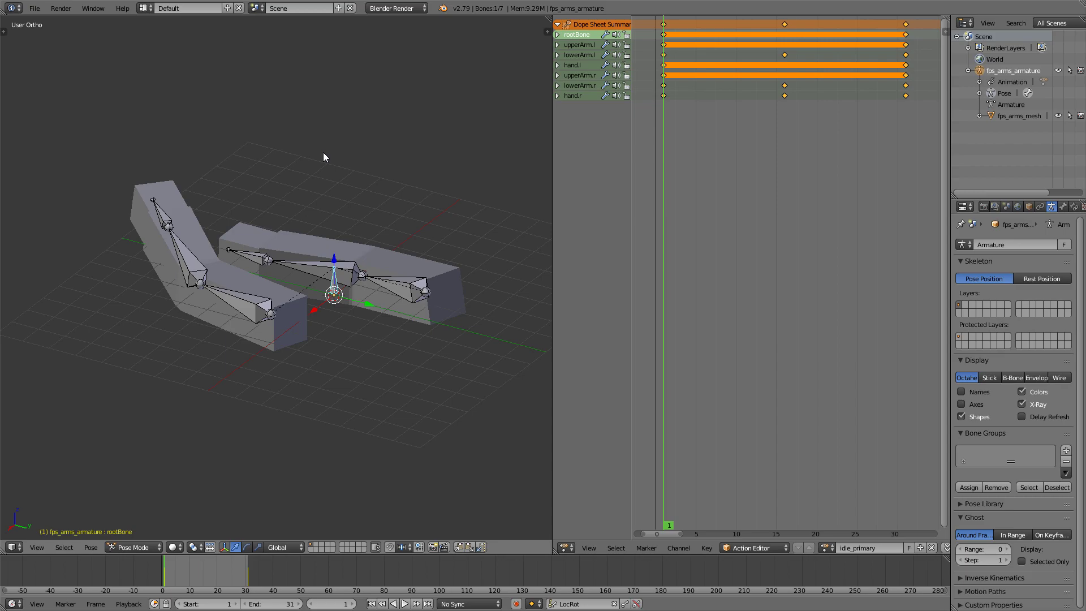
pyautogui.press('r')
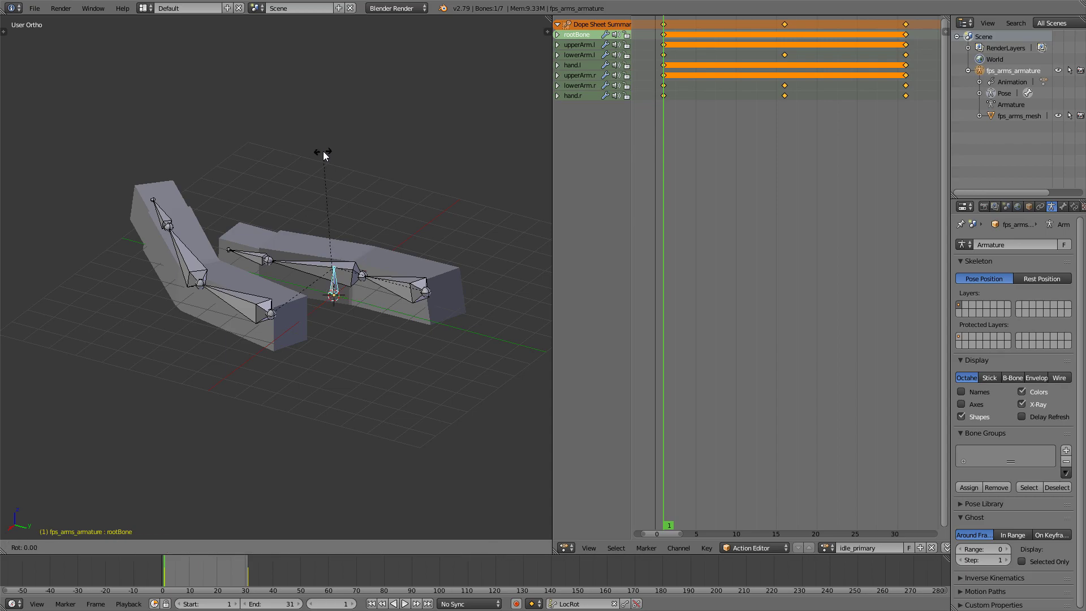
pyautogui.press('x')
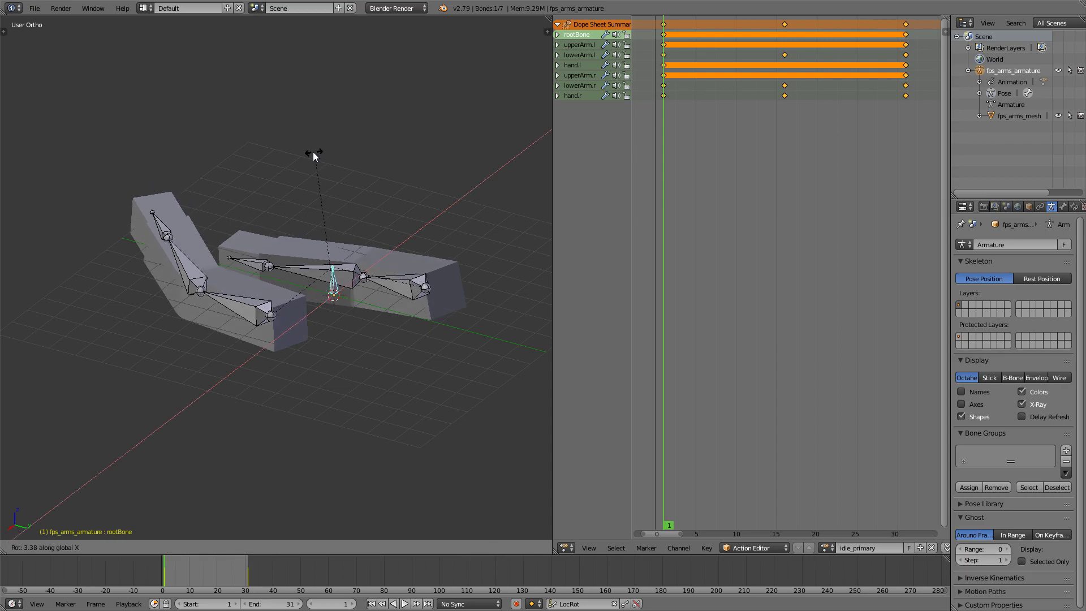
pyautogui.click(178, 242)
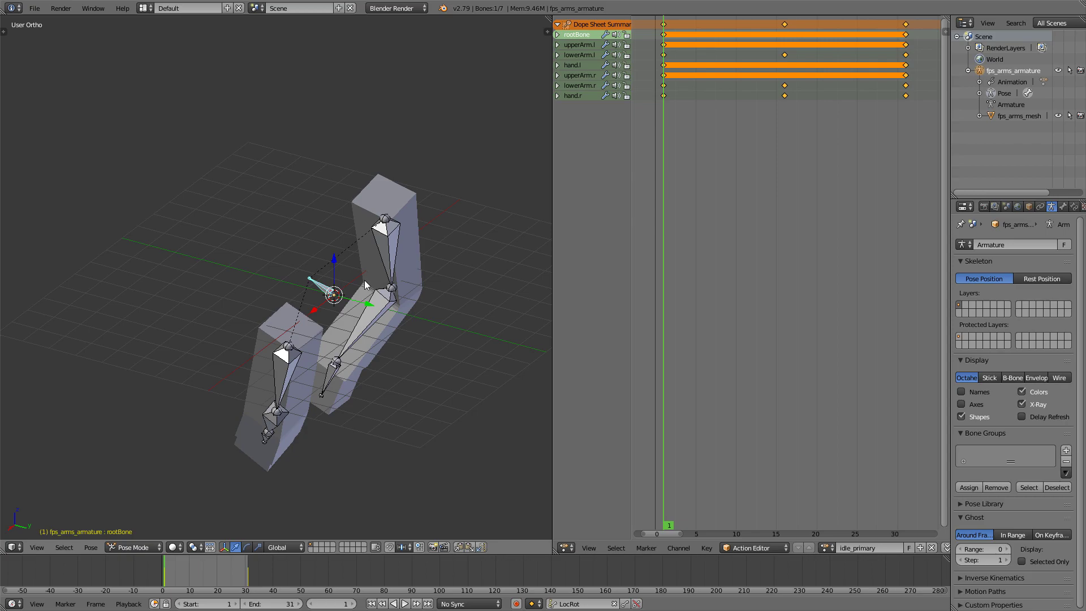
# Rotate the root bone back up about global X, and undo the trial rotation
pyautogui.press('r')
pyautogui.press('x')
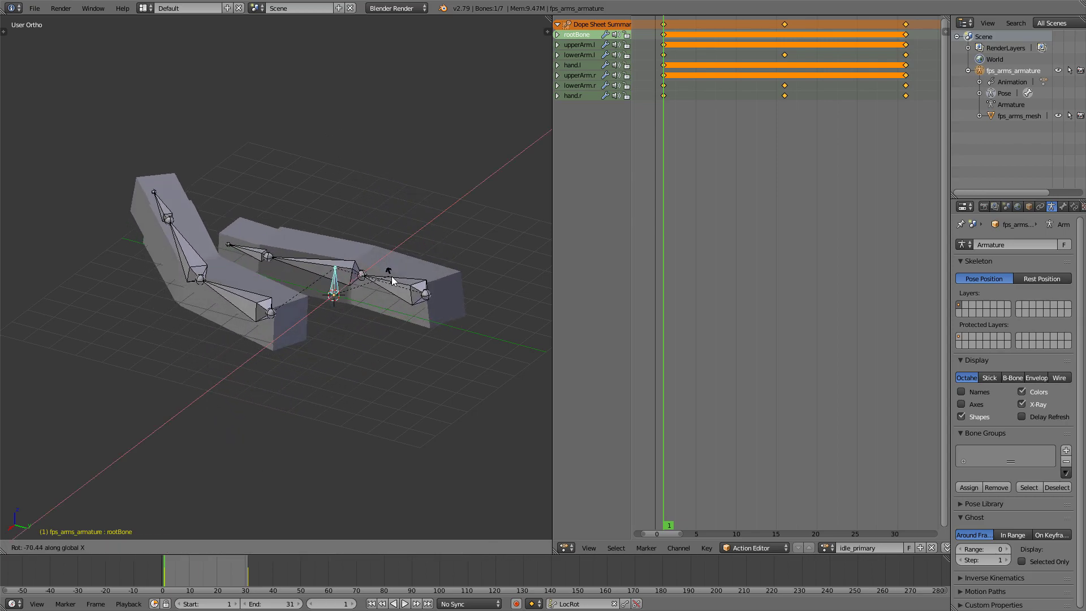
pyautogui.rightClick(337, 273)
pyautogui.hotkey('ctrl', 'z')
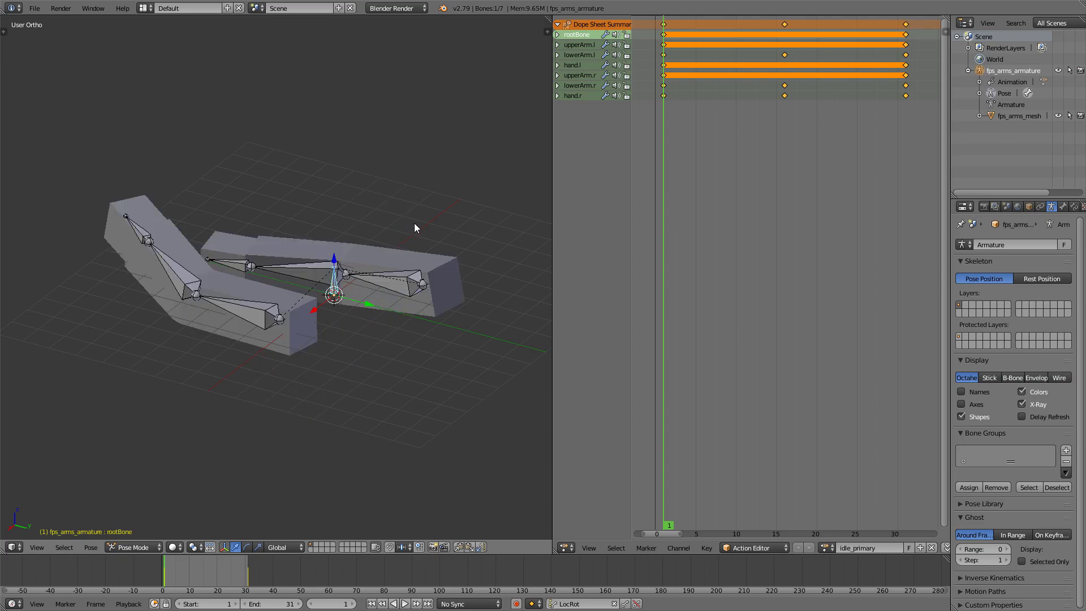
# Swing the arms down and back up again with the root bone, and clear its rotation
pyautogui.press('r')
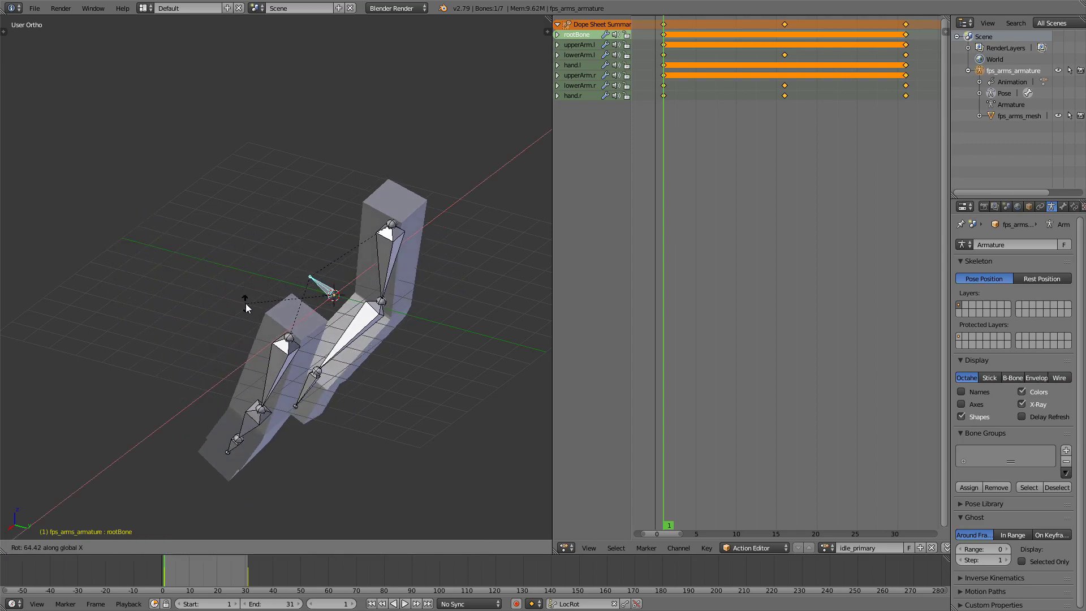
pyautogui.click(244, 302)
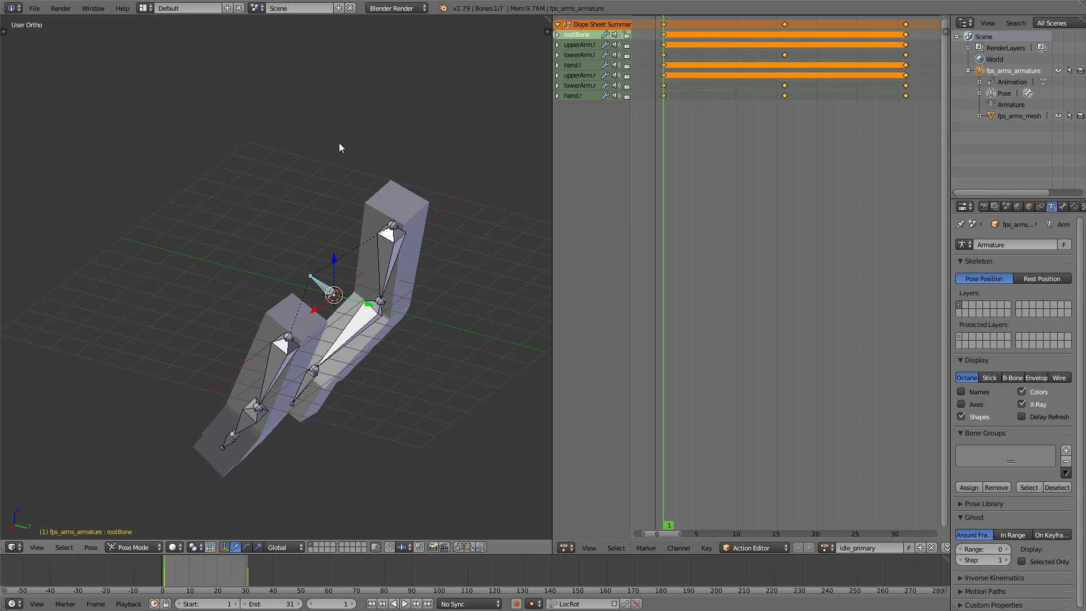
pyautogui.press('r')
pyautogui.click(398, 266)
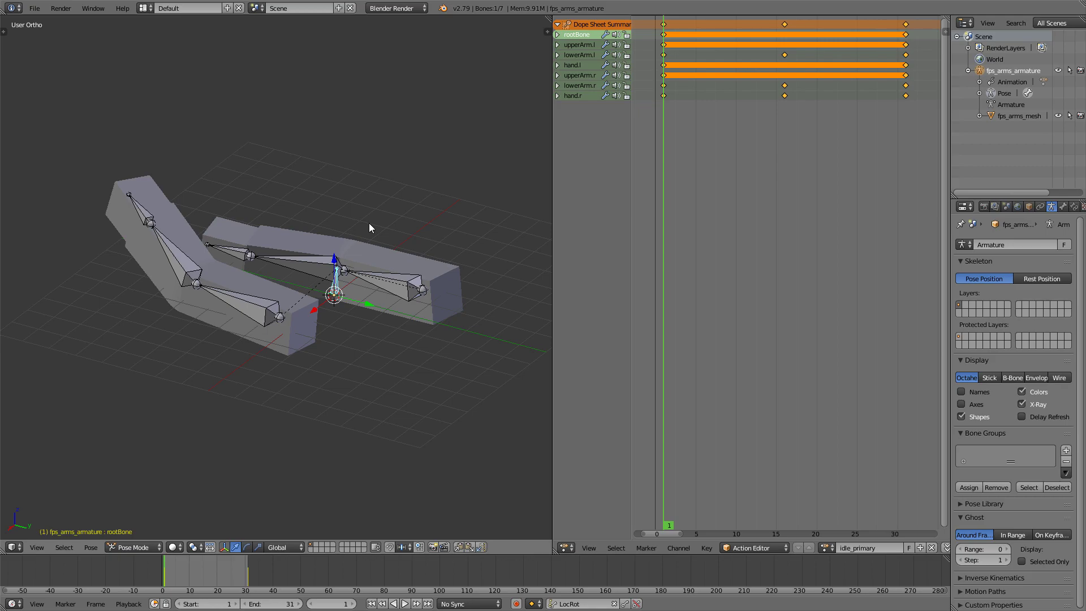
pyautogui.hotkey('alt', 'r')
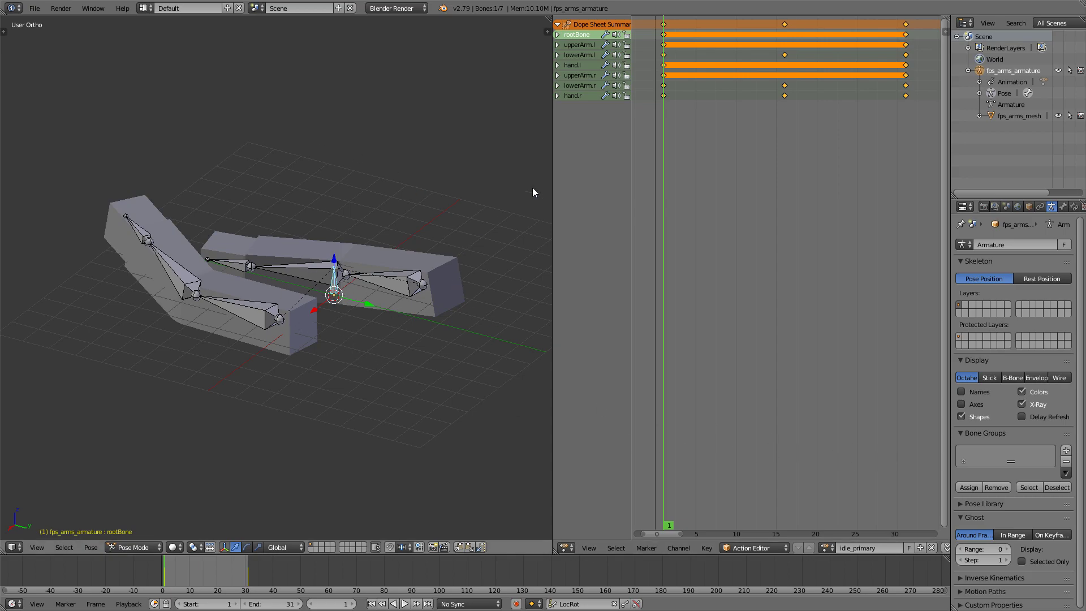
# Delete the middle column of keyframes and move the final keyframes of all bones to frame 11
pyautogui.click(785, 23)
pyautogui.press('x')
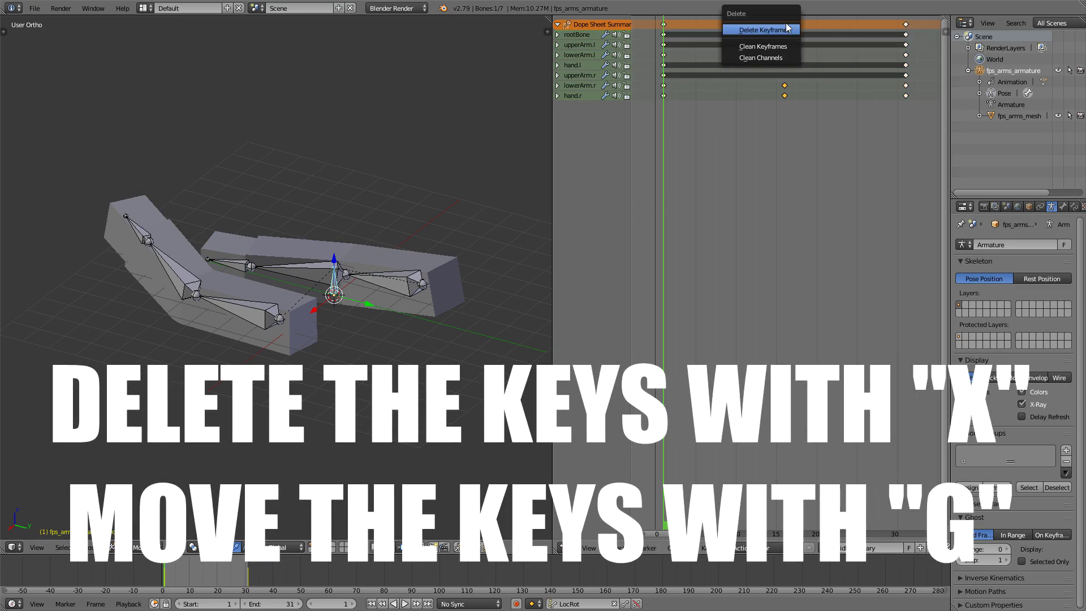
pyautogui.click(785, 29)
pyautogui.press('g')
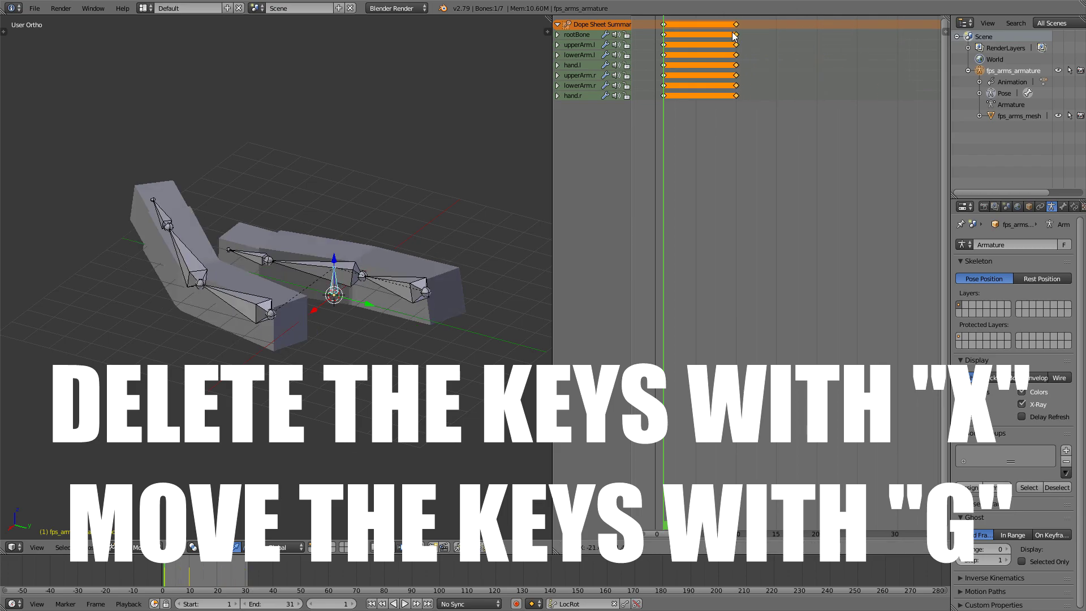
pyautogui.click(743, 35)
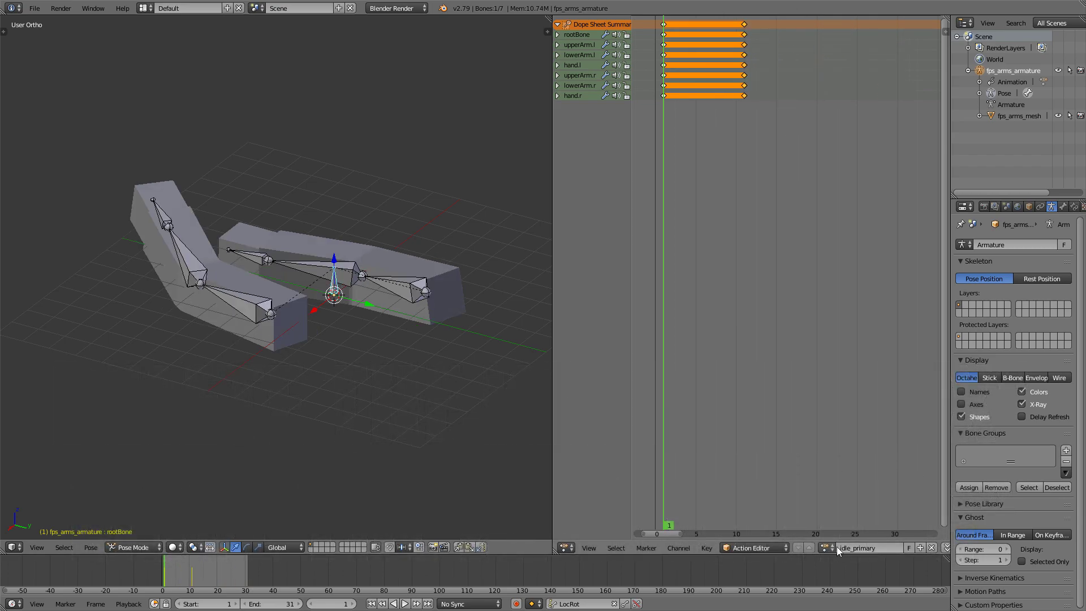
# Rename the action to down_primary
pyautogui.click(879, 549)
pyautogui.write('down_primary')
pyautogui.press('Return')
# At frame 11, rotate the root bone about 60° around global X to lower the arms, and insert a LocRot keyframe
pyautogui.click(743, 37)
pyautogui.press('r')
pyautogui.press('x')
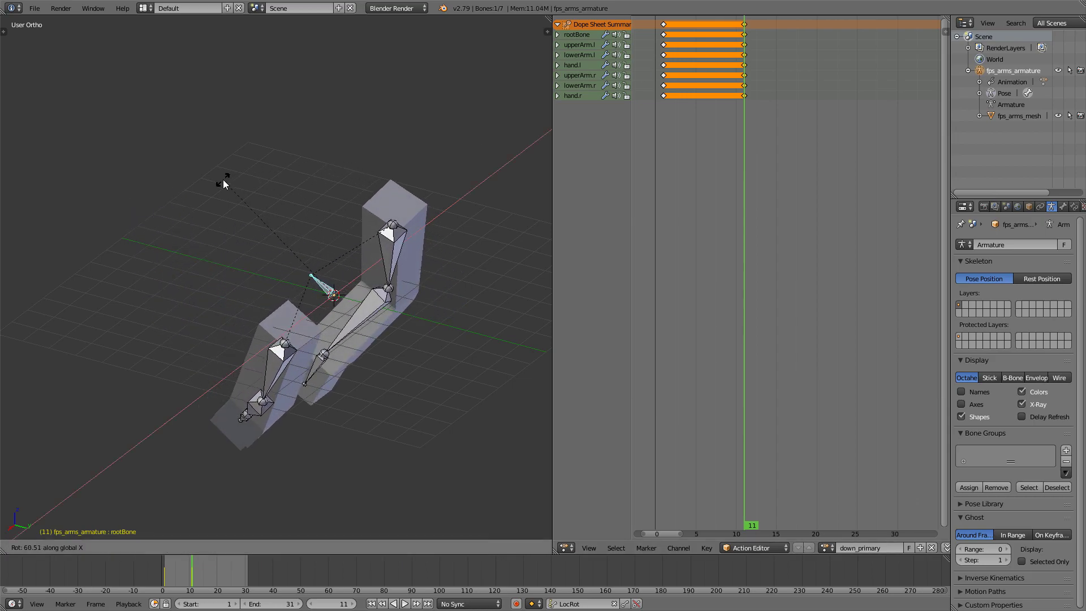
pyautogui.press('KP_3')
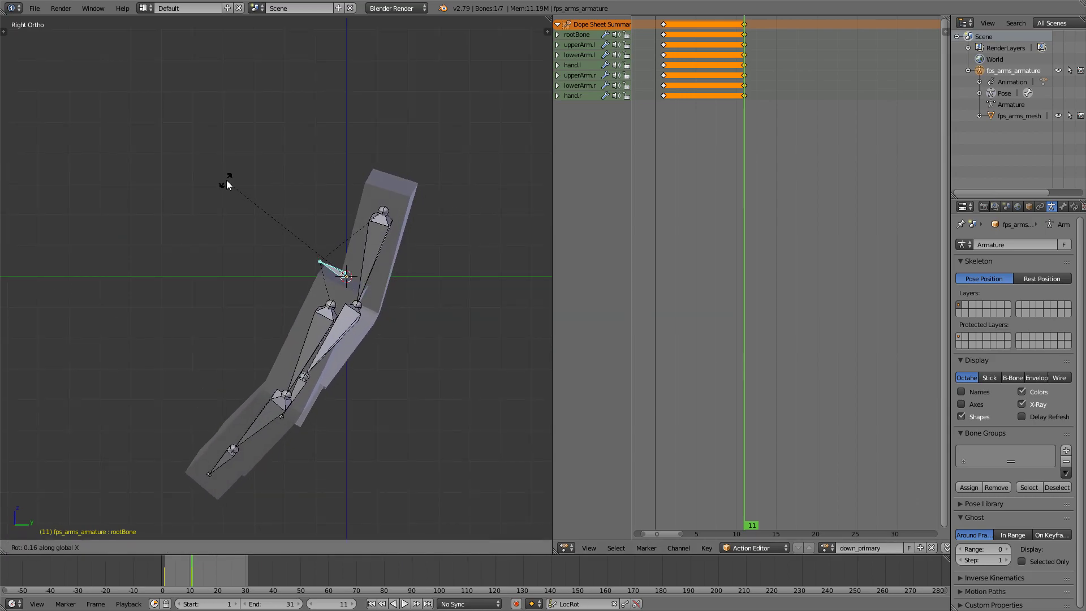
pyautogui.click(236, 181)
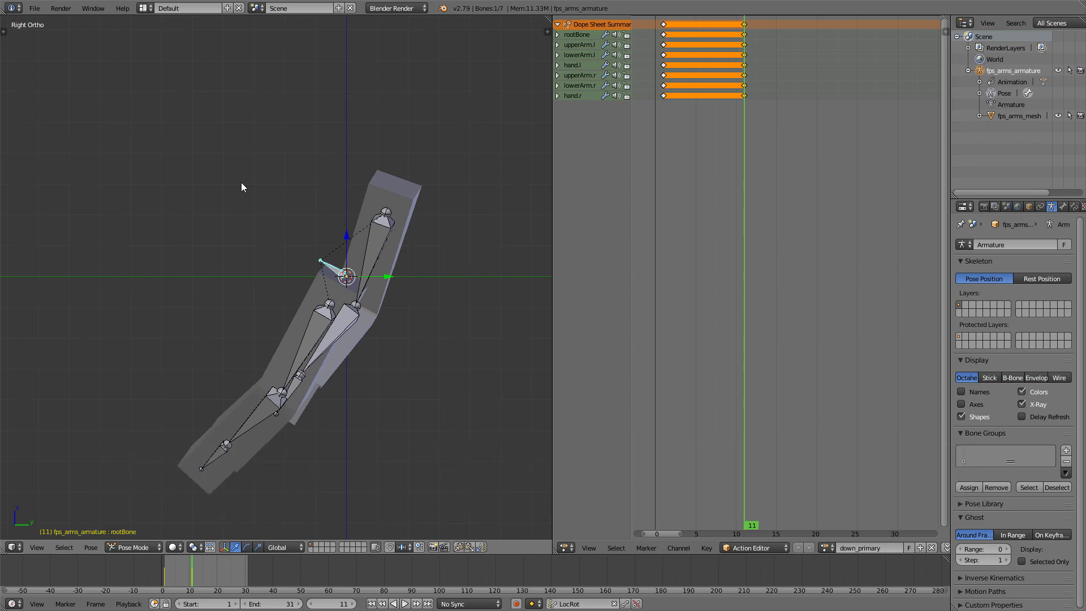
pyautogui.press('i')
# Play back the lowering animation, and set the end frame to 16
pyautogui.hotkey('alt', 'a')
pyautogui.moveTo(364, 172); pyautogui.dragTo(349, 205, button='middle')
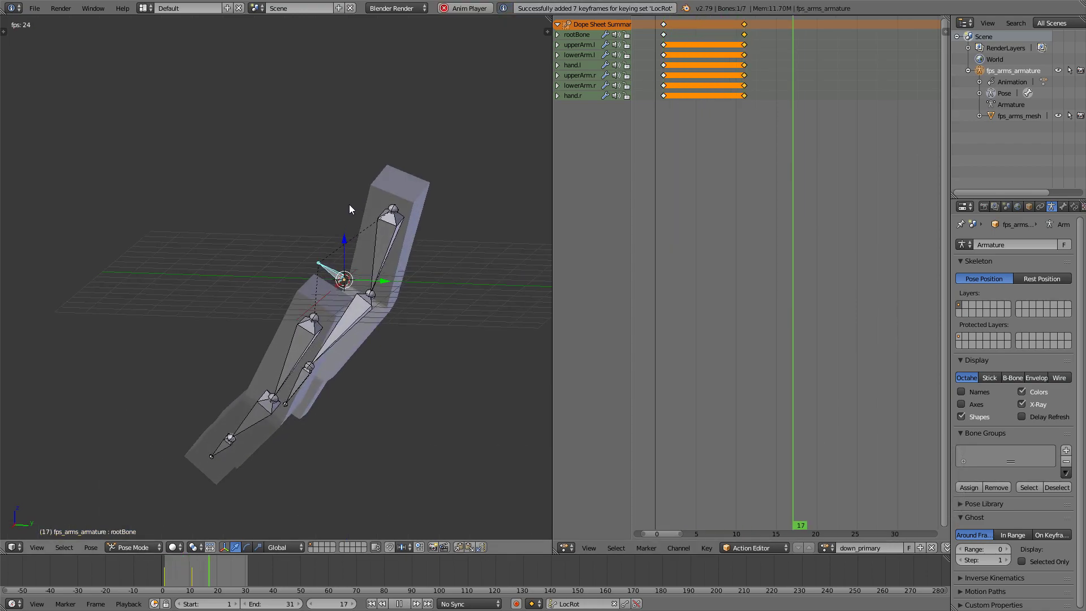
pyautogui.hotkey('alt', 'a')
pyautogui.click(272, 604)
pyautogui.write('16')
pyautogui.press('Return')
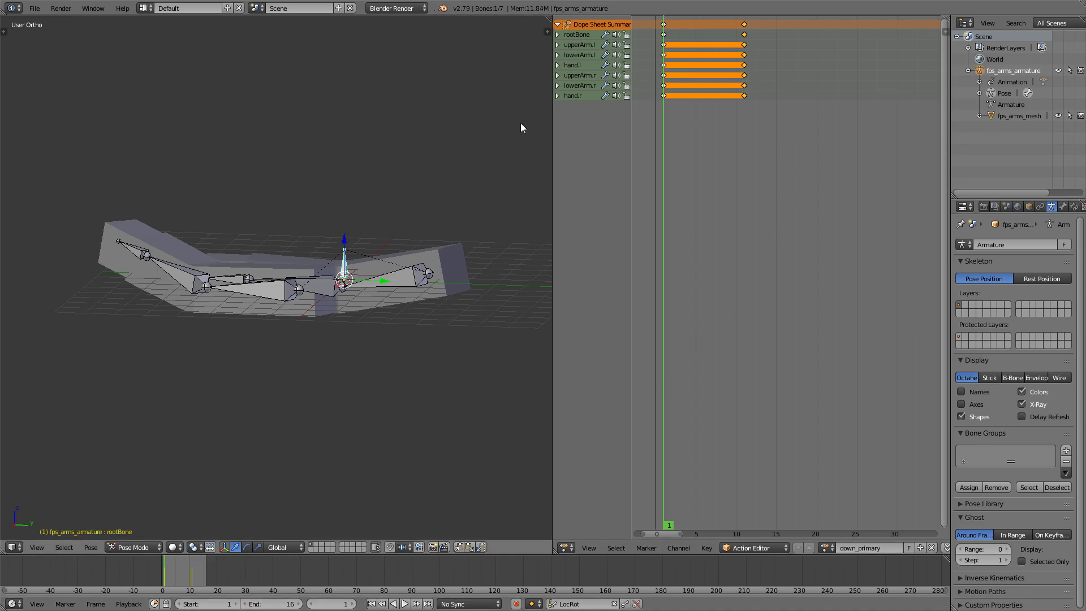
# Preview the shortened animation from the right orthographic view, and return to frame 1
pyautogui.moveTo(520, 123); pyautogui.dragTo(521, 127, button='middle')
pyautogui.press('KP_3')
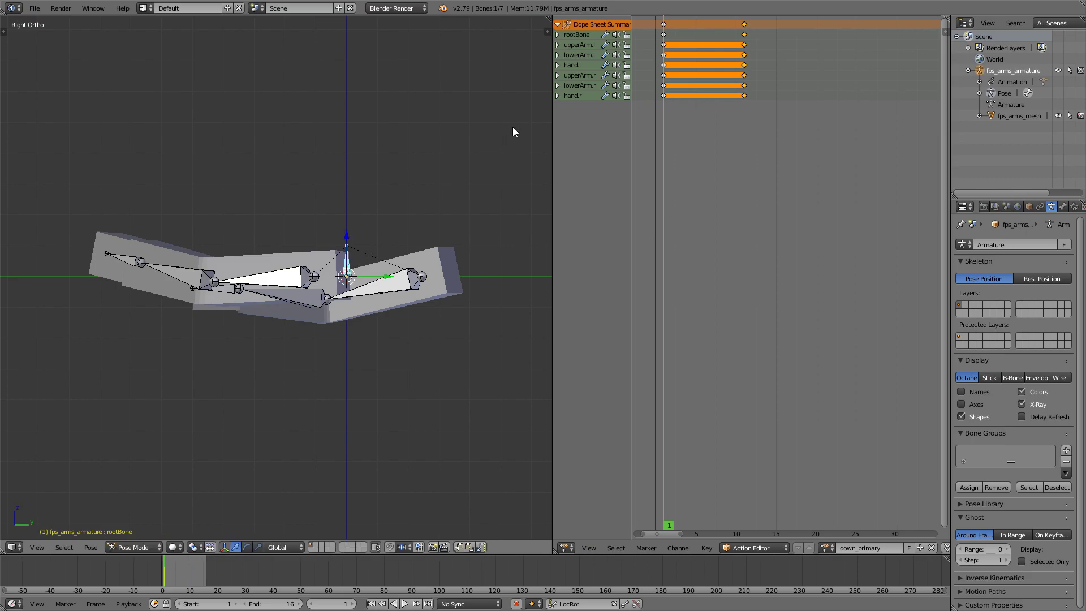
pyautogui.hotkey('alt', 'a')
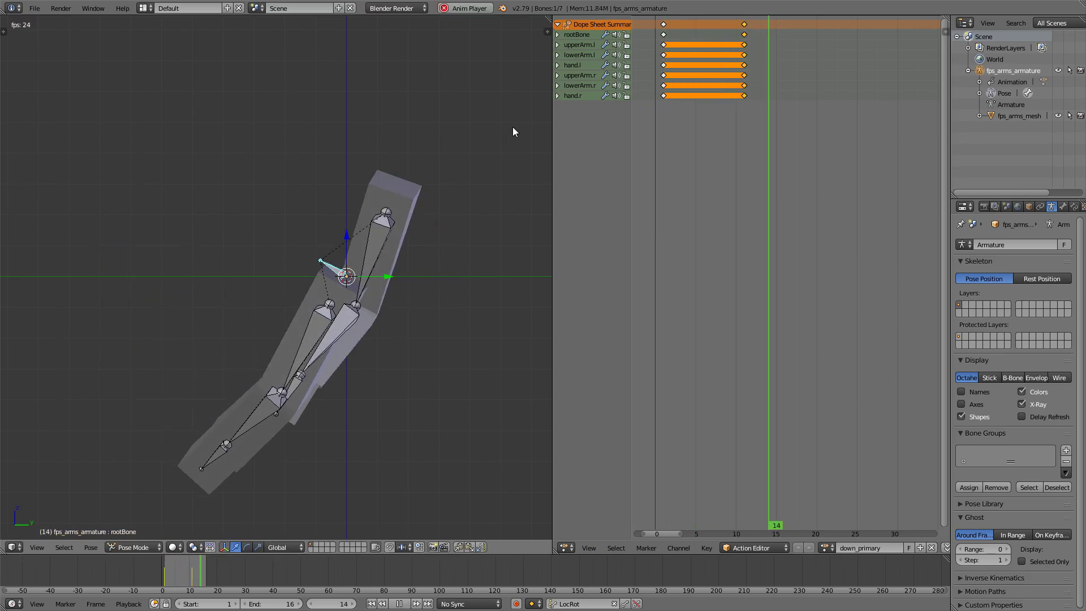
pyautogui.moveTo(512, 127); pyautogui.dragTo(446, 168, button='middle')
pyautogui.moveTo(681, 80); pyautogui.dragTo(664, 78)
# Save a new copy of the file as fps_arms_down_primary.blend in the PRIMARY folder
pyautogui.click(34, 8)
pyautogui.click(68, 106)
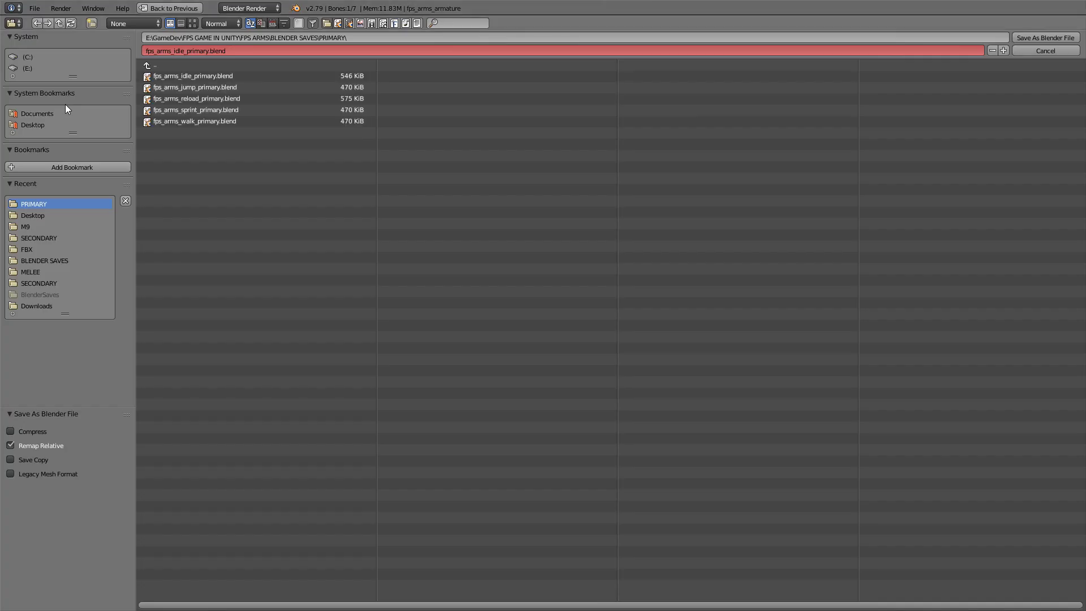
pyautogui.click(189, 48)
pyautogui.press('BackSpace')
pyautogui.press('BackSpace')
pyautogui.press('BackSpace')
pyautogui.press('BackSpace')
pyautogui.write('down')
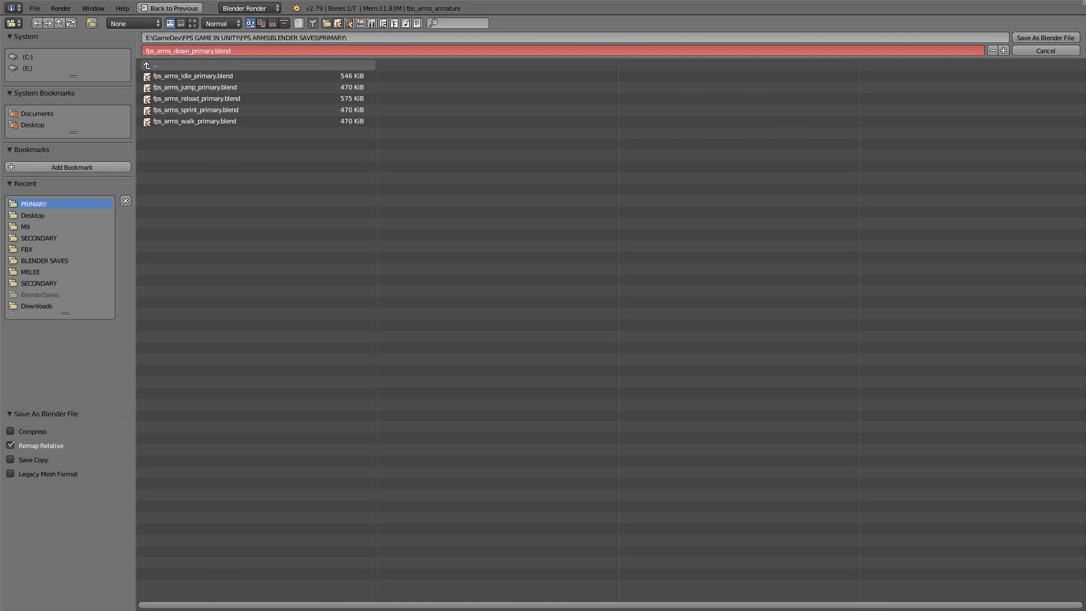
pyautogui.press('Return')
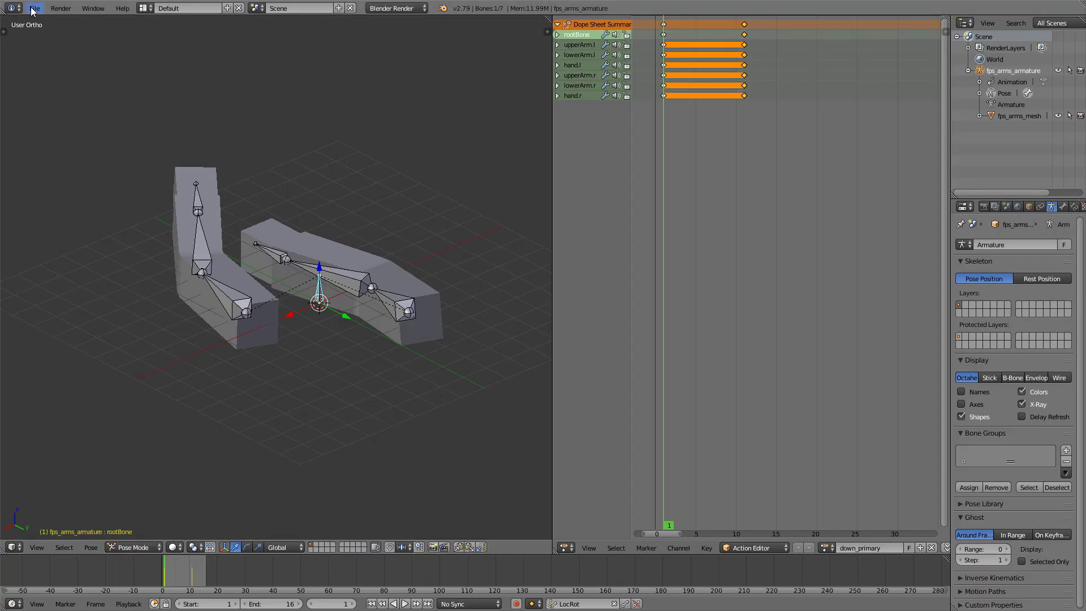
# Switch the armature to Object Mode and export the arms as fps_arms_down_primary.fbx, going up from the PRIMARY folder
pyautogui.hotkey('ctrl', 'Tab')
pyautogui.click(35, 8)
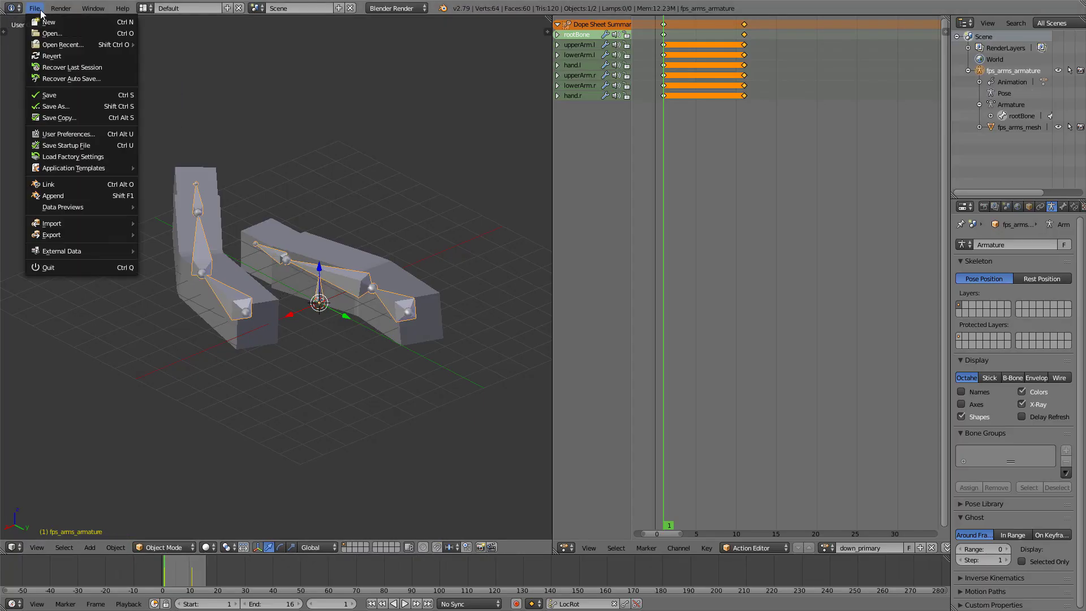
pyautogui.moveTo(62, 235)
pyautogui.click(199, 268)
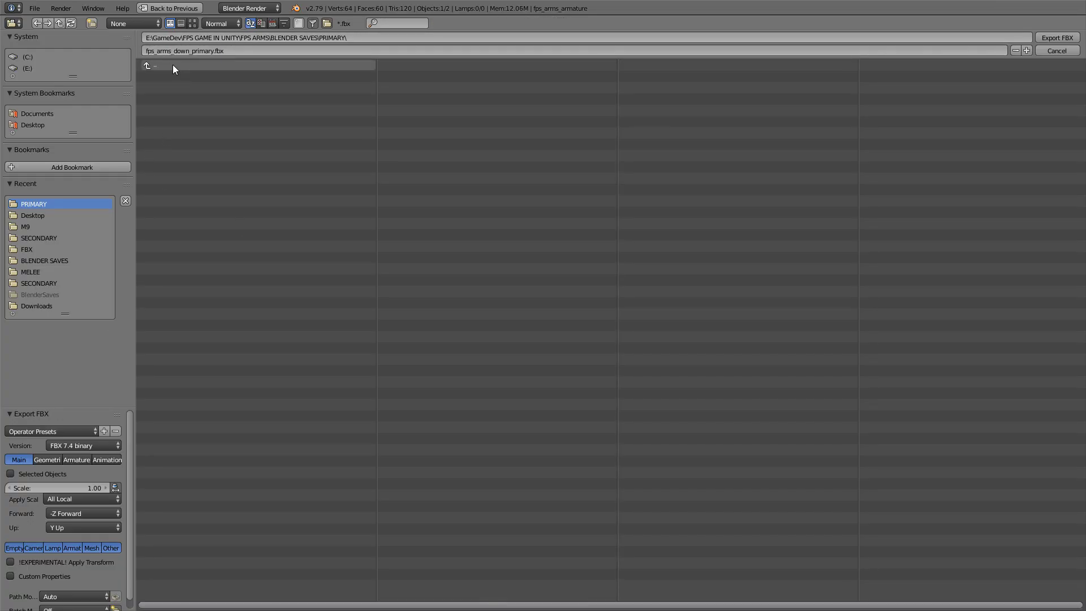
pyautogui.click(172, 64)
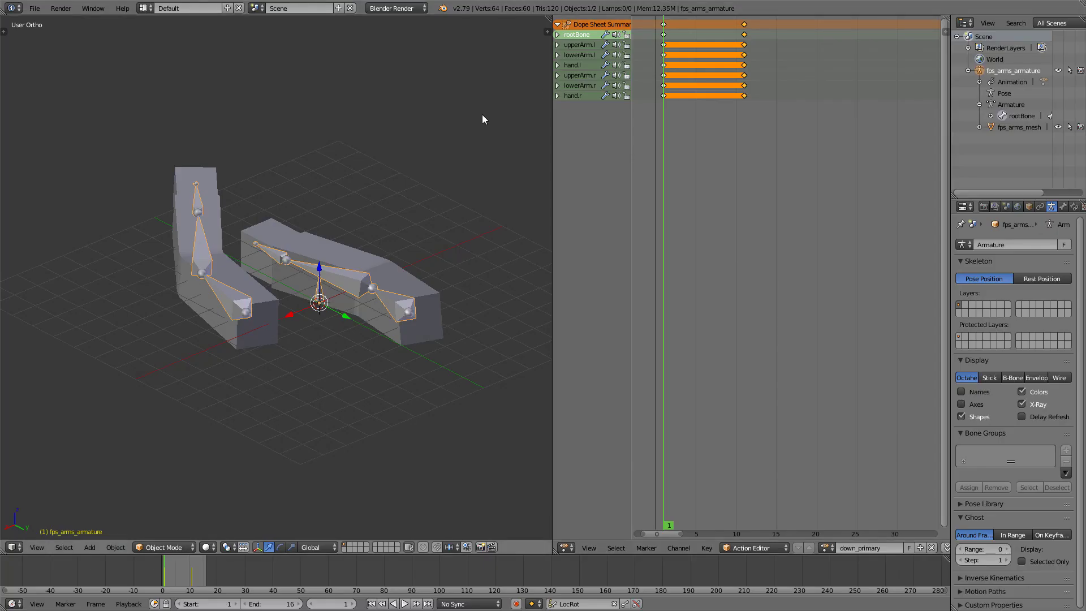
# Reverse the action by swapping the keyframes at frames 1 and 11, parking the frame 1 keyframes at frame 13 during the swap
pyautogui.press('KP_1')
pyautogui.press('KP_3')
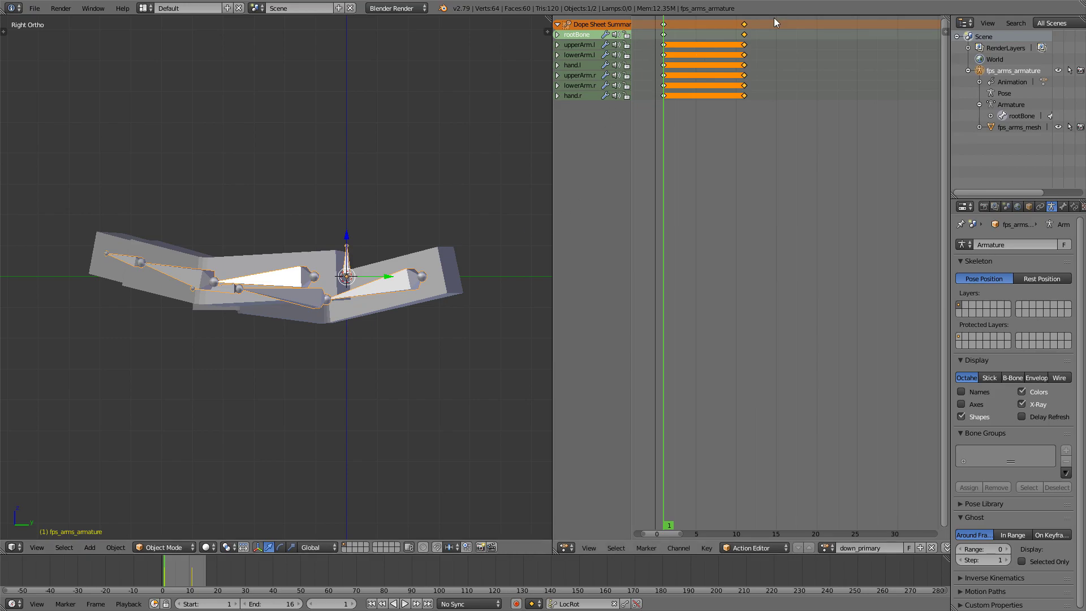
pyautogui.rightClick(664, 31)
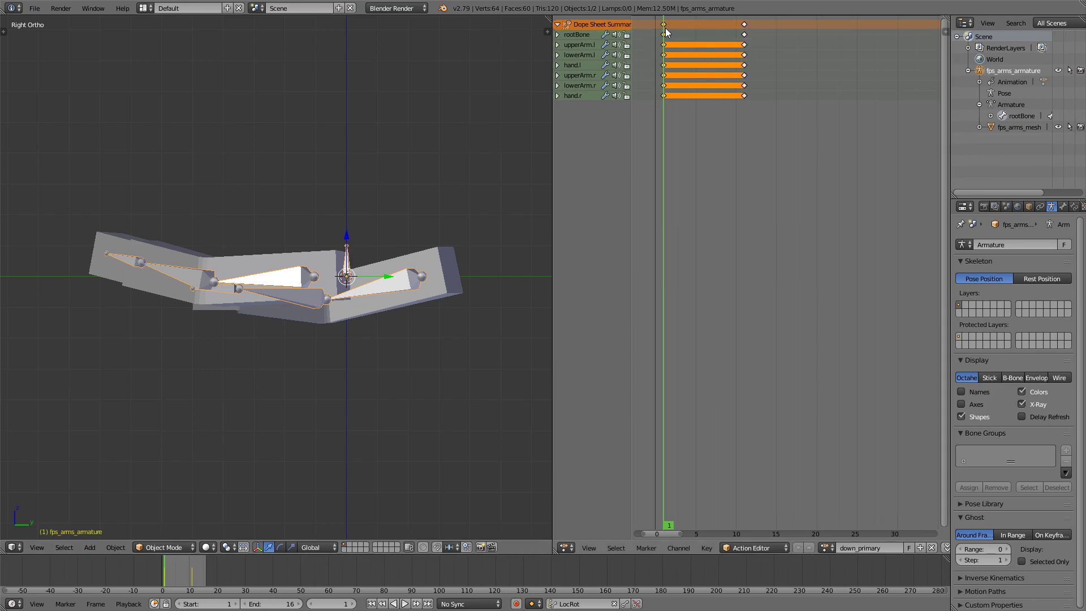
pyautogui.press('g')
pyautogui.click(762, 29)
pyautogui.rightClick(746, 32)
pyautogui.press('g')
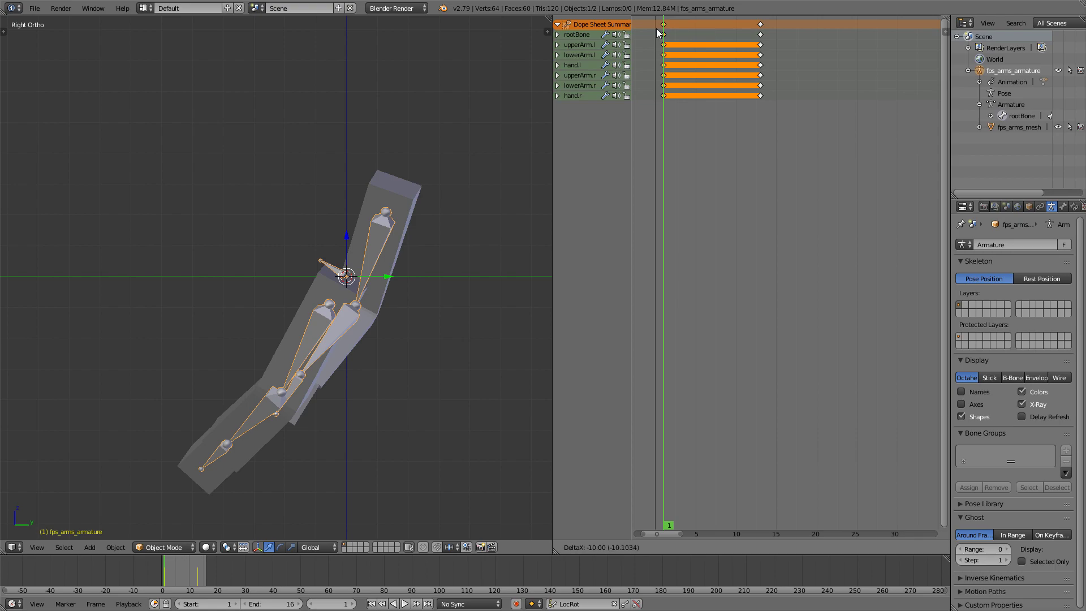
pyautogui.click(657, 33)
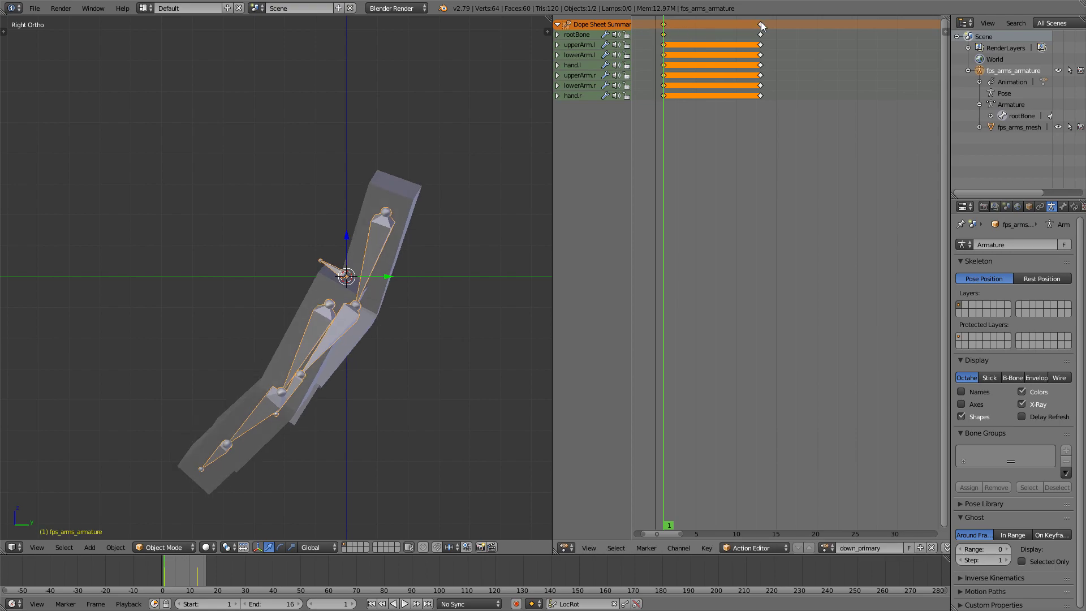
pyautogui.rightClick(761, 24)
pyautogui.press('g')
pyautogui.click(727, 26)
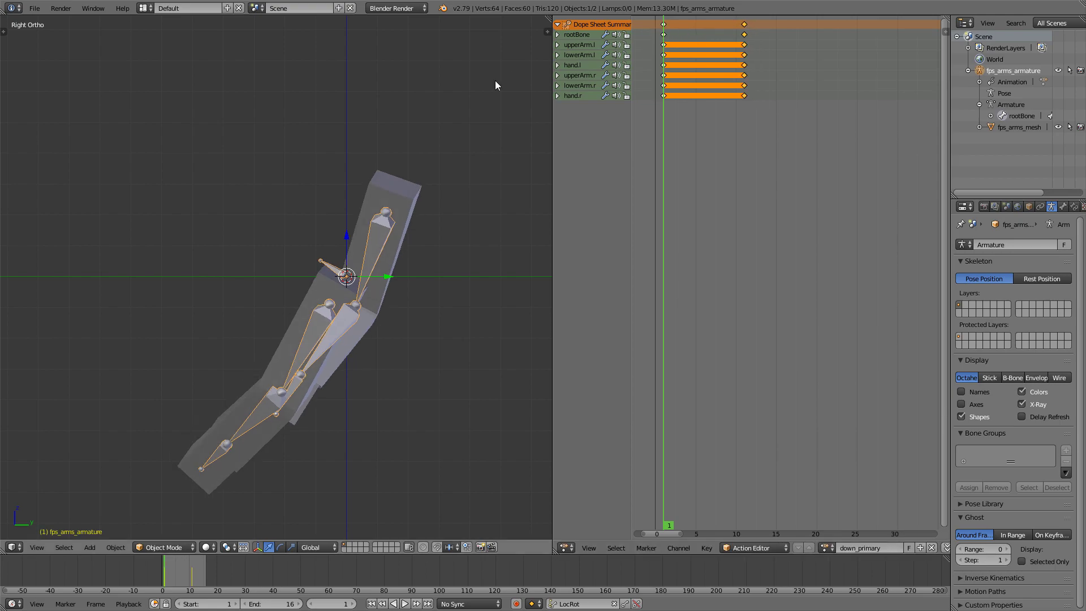
# Play back the reversed animation from the right orthographic view
pyautogui.hotkey('alt', 'a')
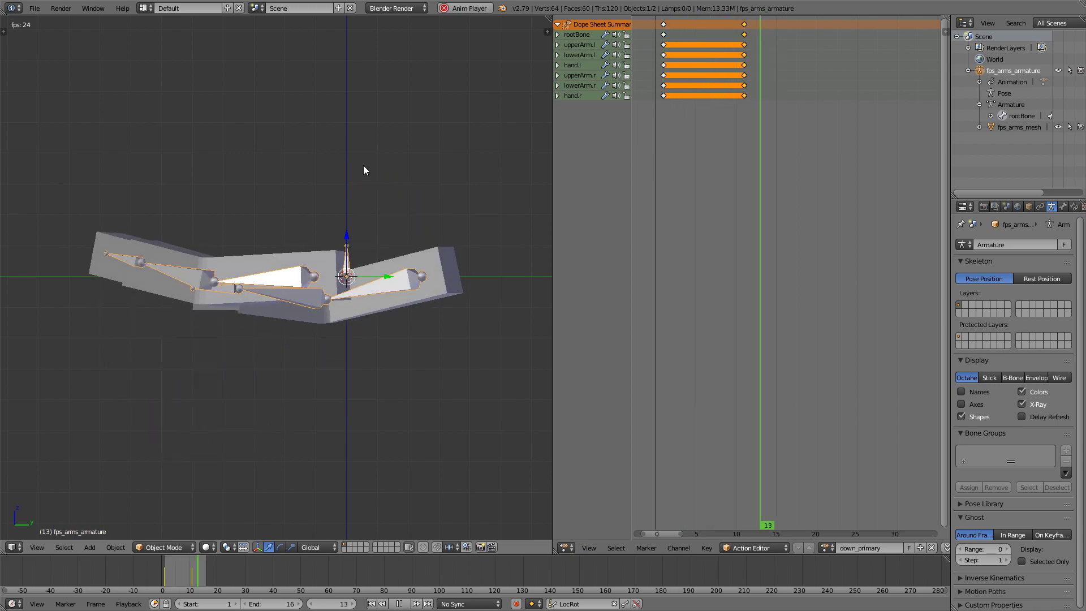
pyautogui.press('KP_3')
pyautogui.hotkey('alt', 'a')
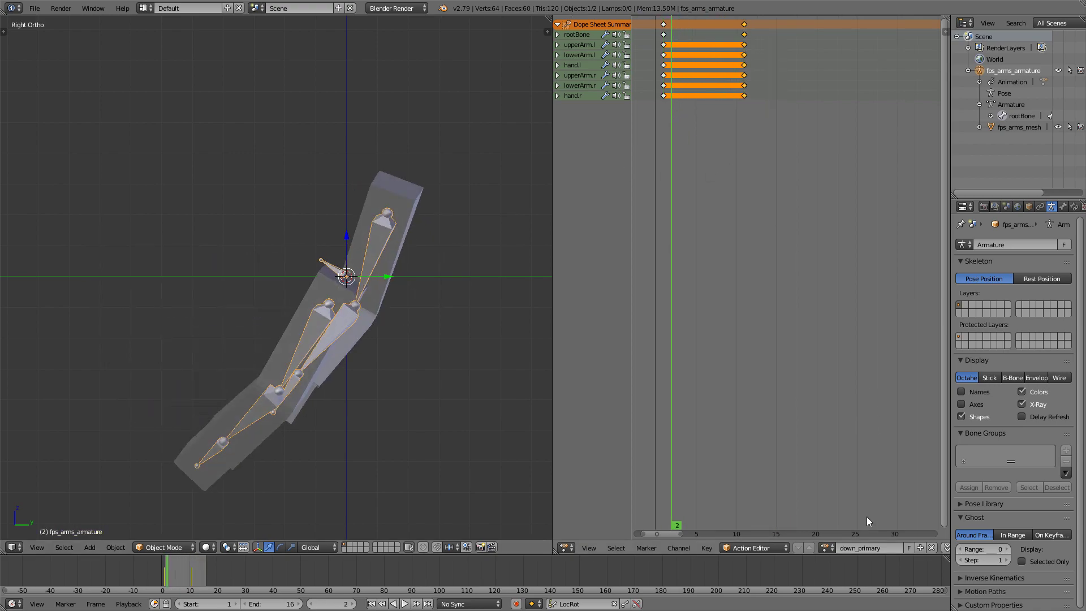
# Rename the reversed action as up_primary and return to frame 1
pyautogui.doubleClick(871, 547)
pyautogui.write('up')
pyautogui.press('Return')
pyautogui.click(663, 109)
# Save the file under the new name fps_arms_up_primary.blend
pyautogui.click(34, 8)
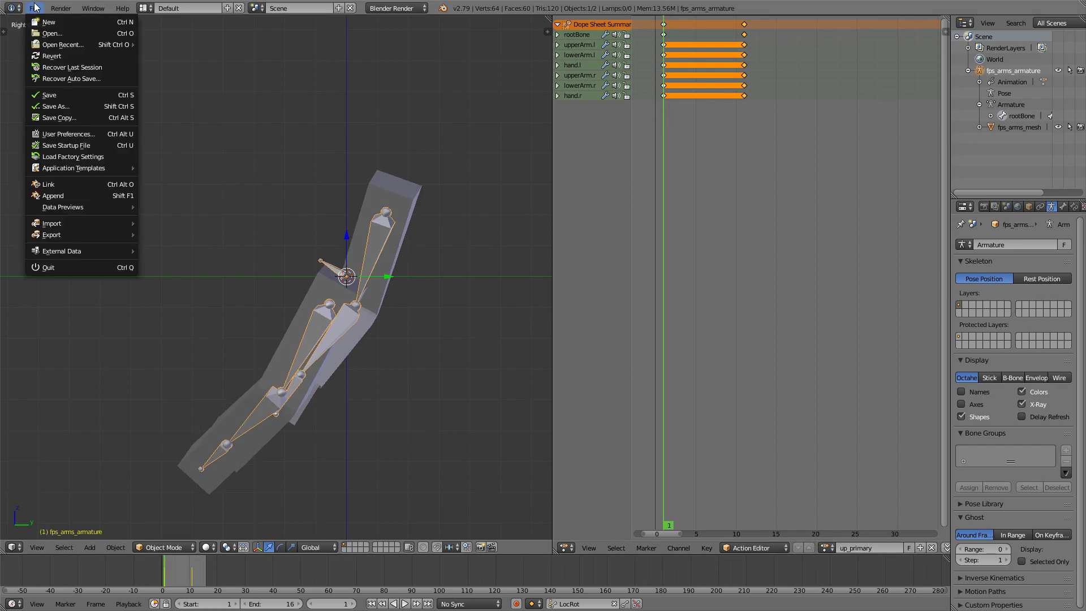
pyautogui.click(86, 107)
pyautogui.doubleClick(191, 51)
pyautogui.press('BackSpace')
pyautogui.press('BackSpace')
pyautogui.press('BackSpace')
pyautogui.press('BackSpace')
pyautogui.write('up')
pyautogui.press('Return')
pyautogui.click(1037, 37)
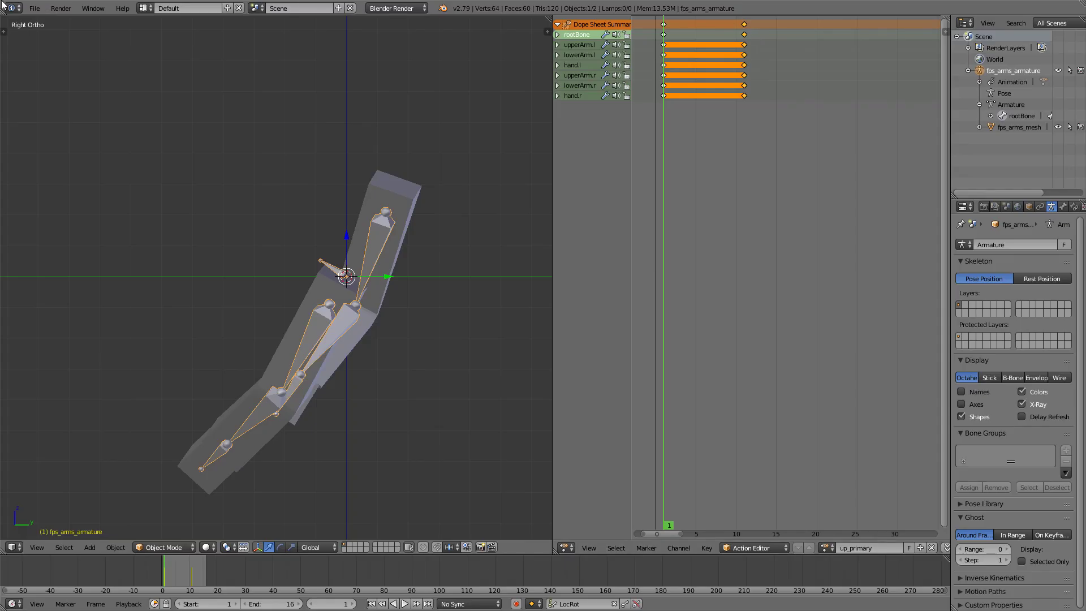
# Export the selected arms to FBX as fps_arms_up_primary.fbx in the FBX PRIMARY folder
pyautogui.click(41, 10)
pyautogui.moveTo(64, 229)
pyautogui.click(212, 270)
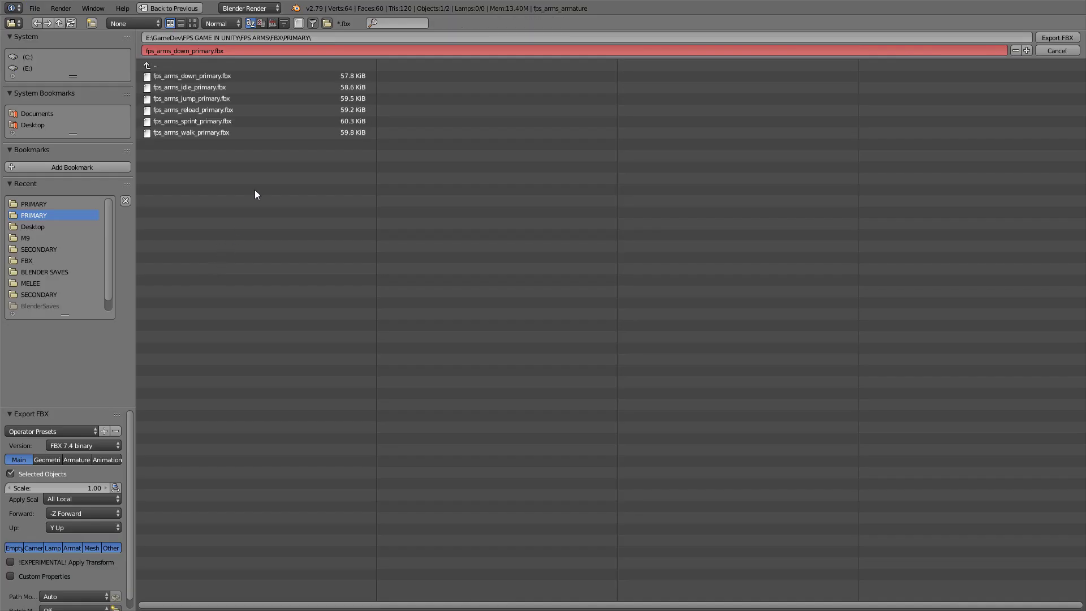
pyautogui.click(189, 52)
pyautogui.press('BackSpace')
pyautogui.press('BackSpace')
pyautogui.press('BackSpace')
pyautogui.press('BackSpace')
pyautogui.write('up')
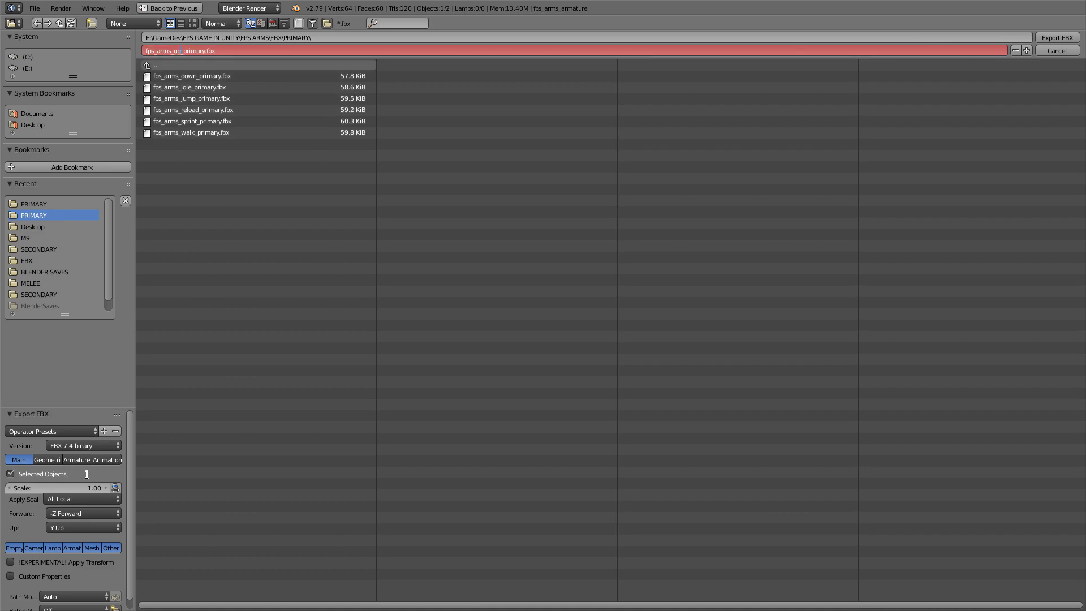
pyautogui.click(1074, 38)
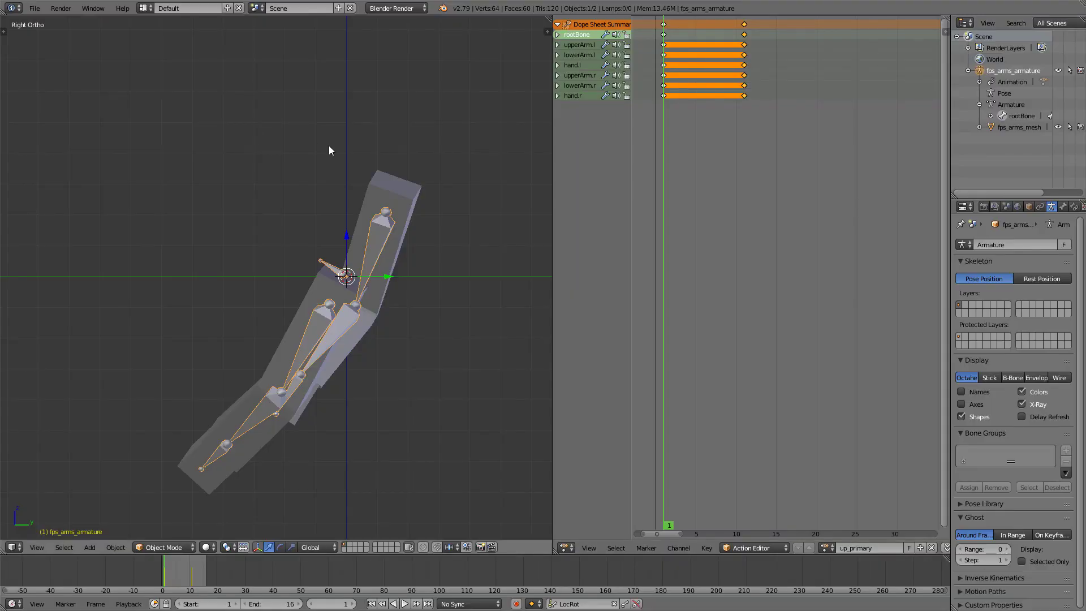
# Open fps_arms_idle_secondary.blend from the SECONDARY folder of the Blender saves
pyautogui.click(34, 8)
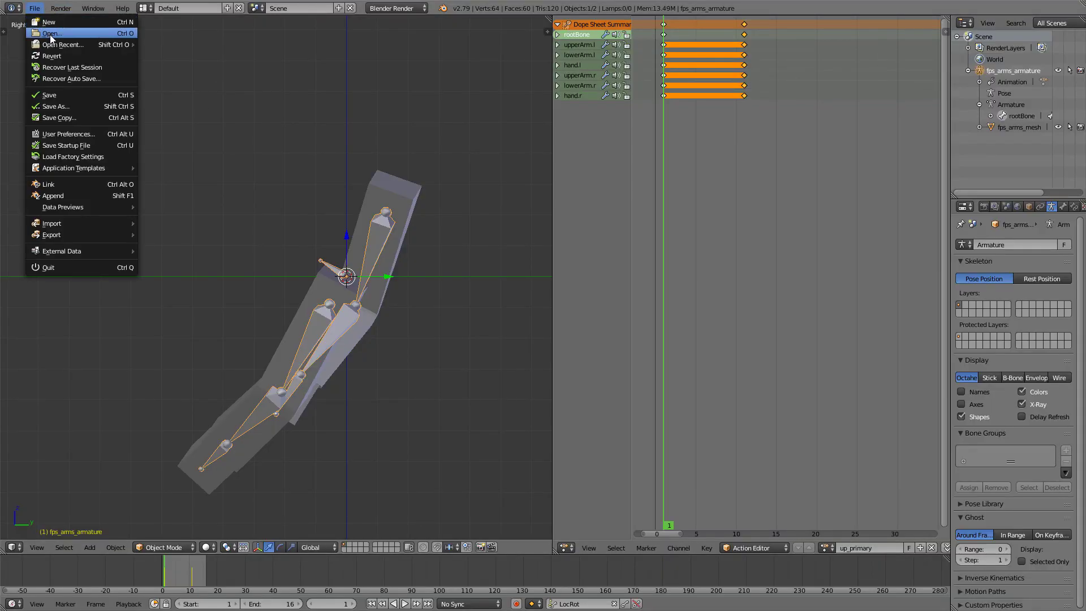
pyautogui.click(50, 35)
pyautogui.click(182, 98)
pyautogui.doubleClick(202, 76)
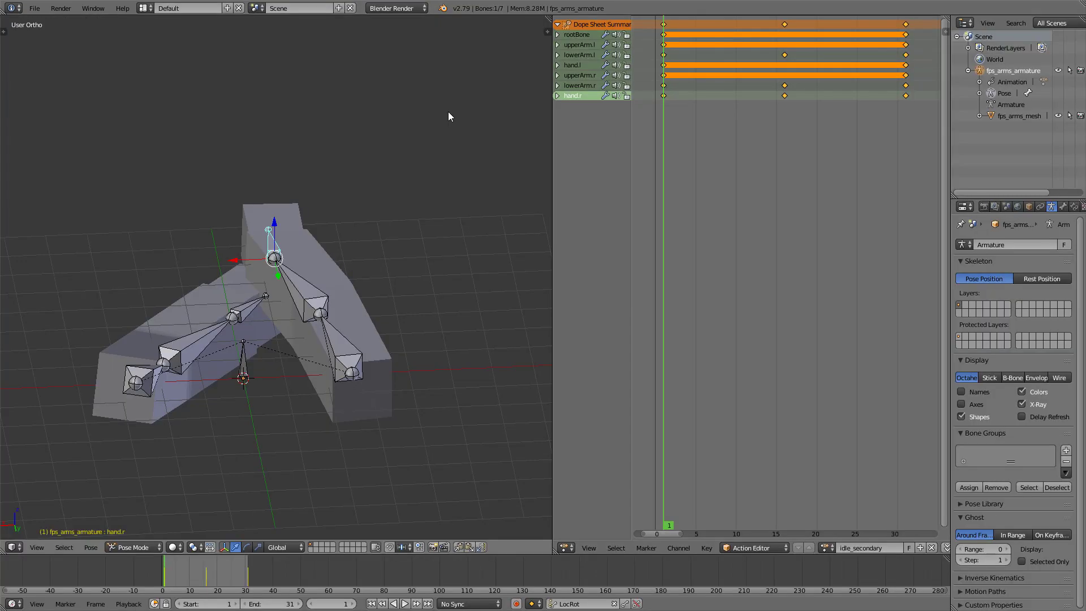
# Deselect all bones, delete the idle action's middle keyframes at frame 16, and move its last keyframes to frame 11
pyautogui.press('a')
pyautogui.press('KP_3')
pyautogui.scroll(-4, 365, 200)
pyautogui.moveTo(365, 200); pyautogui.dragTo(370, 279, button='middle')
pyautogui.scroll(3, 365, 267)
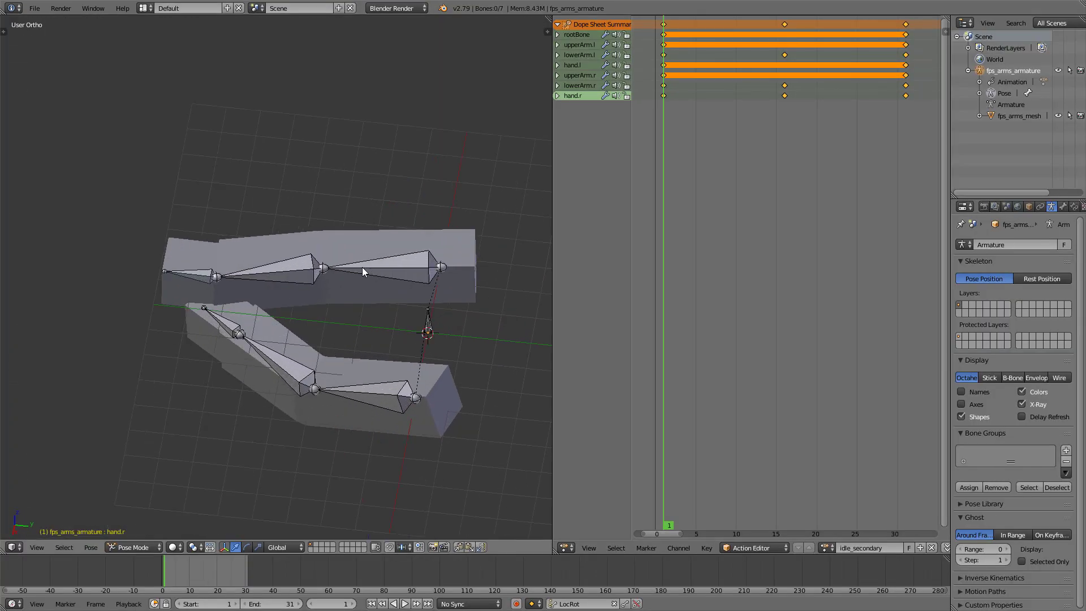
pyautogui.rightClick(784, 23)
pyautogui.press('x')
pyautogui.click(784, 22)
pyautogui.moveTo(903, 25); pyautogui.dragTo(838, 26, button='right')
pyautogui.click(711, 33)
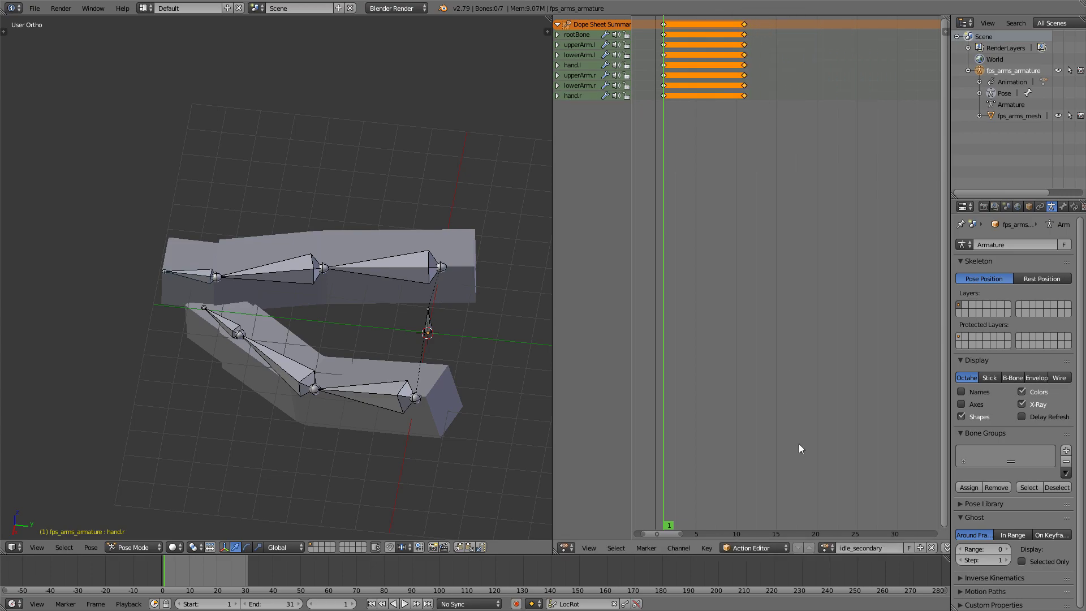
# Set the animation's end frame to 16 and rename the action as down_secondary
pyautogui.click(287, 603)
pyautogui.write('16')
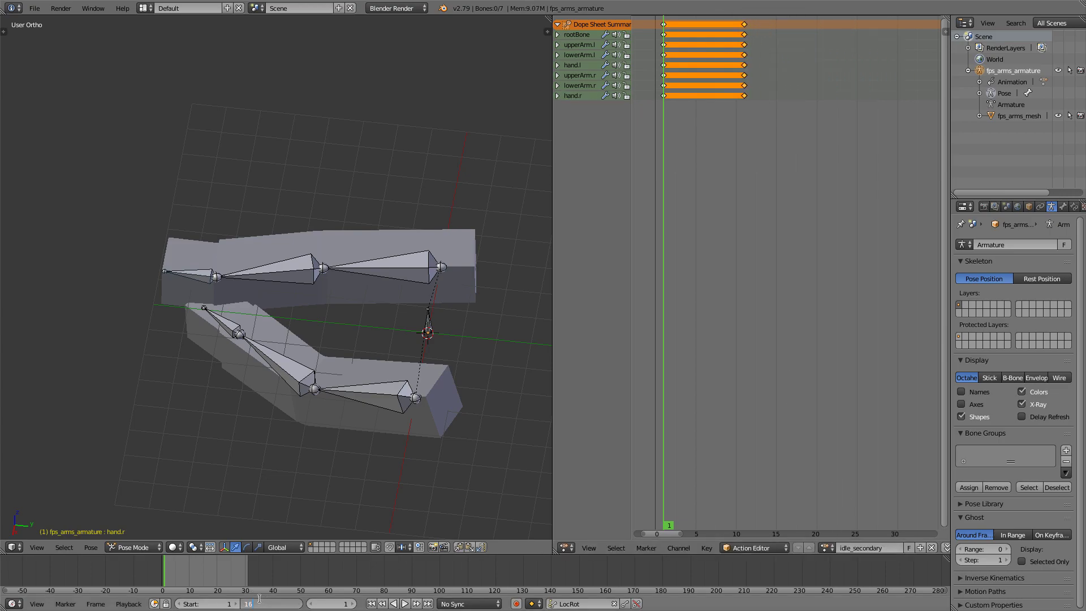
pyautogui.press('Return')
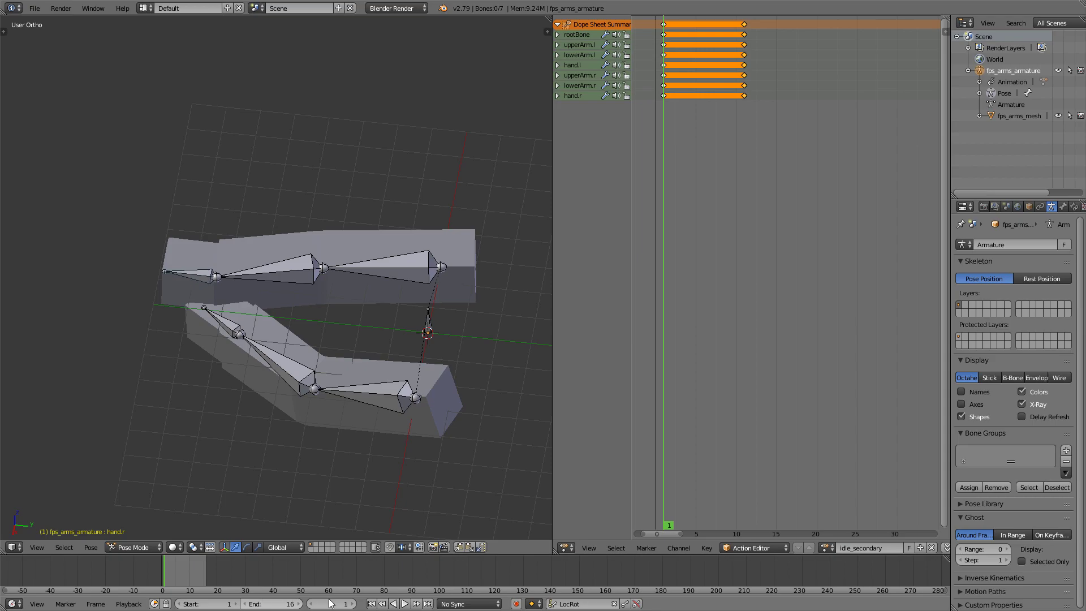
pyautogui.click(860, 547)
pyautogui.write('down')
pyautogui.press('Return')
# Select the root bone and view the arms from the right orthographic view
pyautogui.press('KP_3')
pyautogui.rightClick(435, 258)
pyautogui.moveTo(470, 298); pyautogui.dragTo(371, 344, button='middle')
pyautogui.press('KP_3')
pyautogui.press('r')
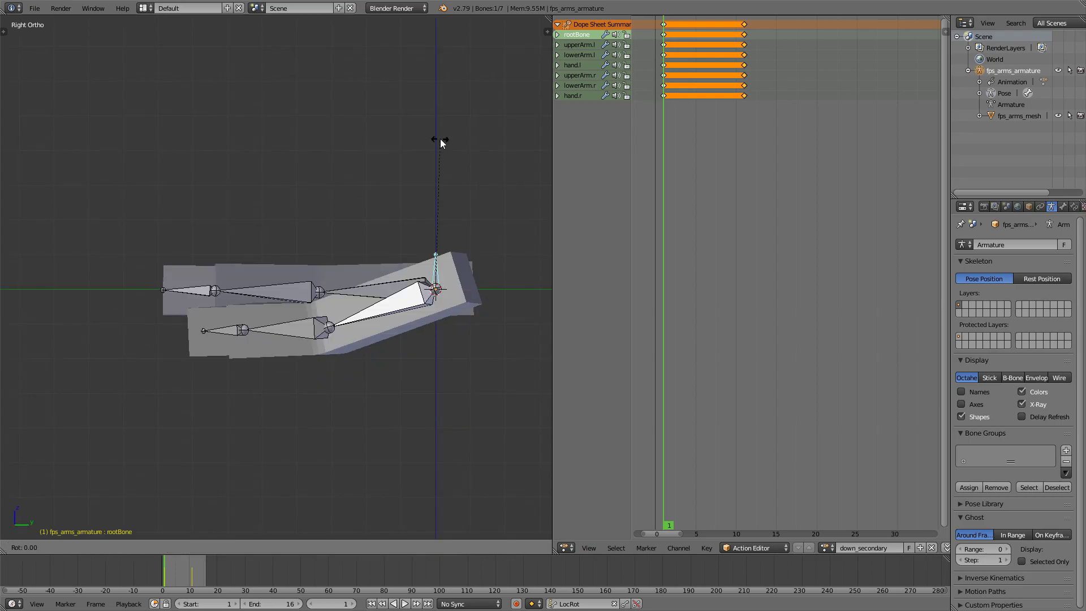
pyautogui.press('x')
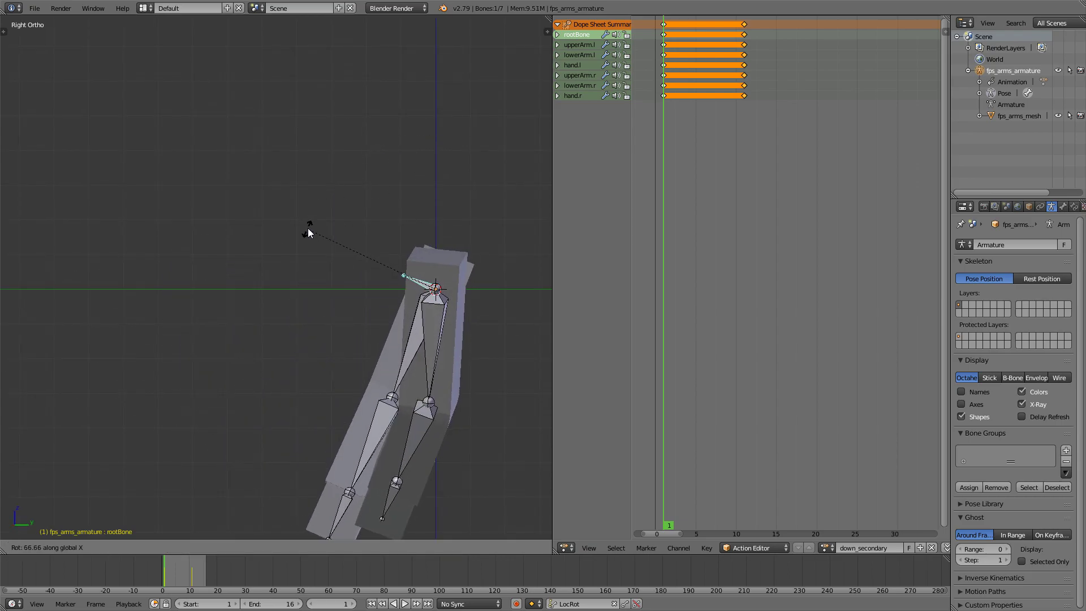
pyautogui.click(313, 228)
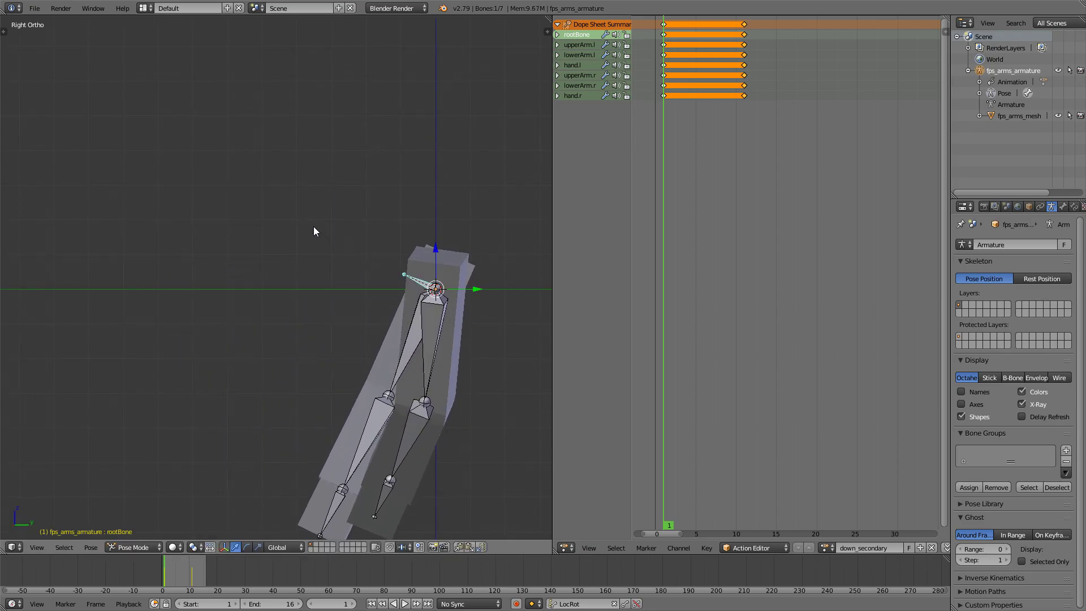
# At frame 11, rotate the root bone about the global X axis to swing the arms downward, and keyframe the pose
pyautogui.click(743, 78)
pyautogui.press('r')
pyautogui.press('x')
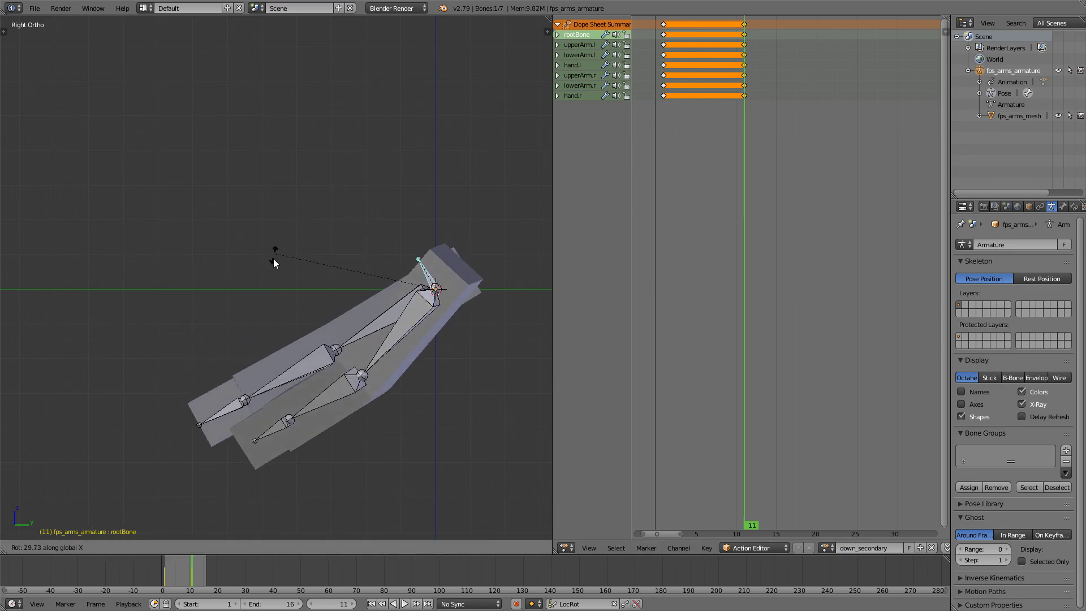
pyautogui.click(274, 337)
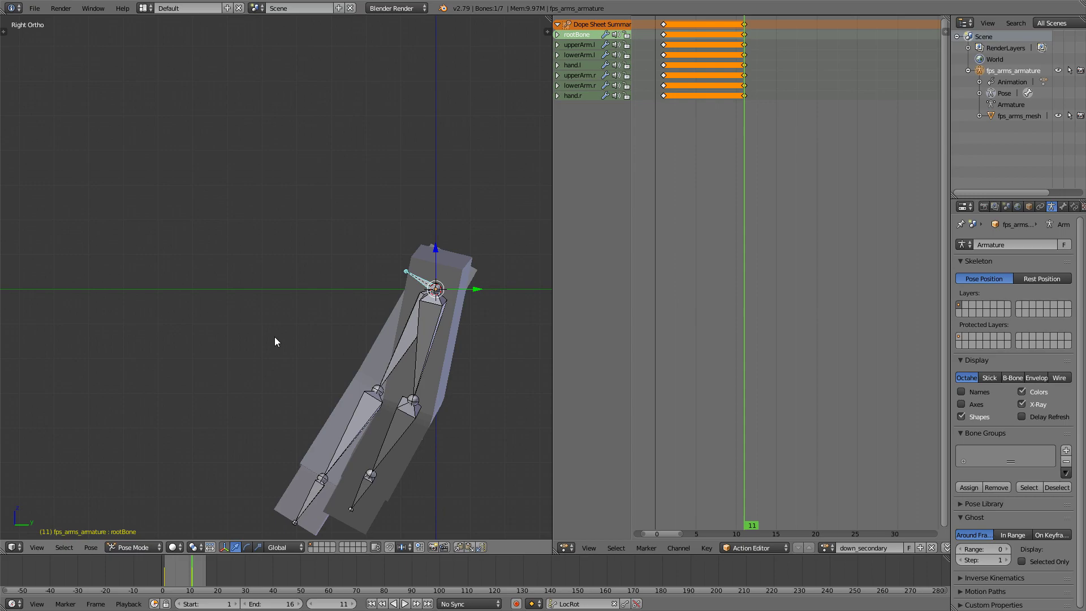
pyautogui.press('i')
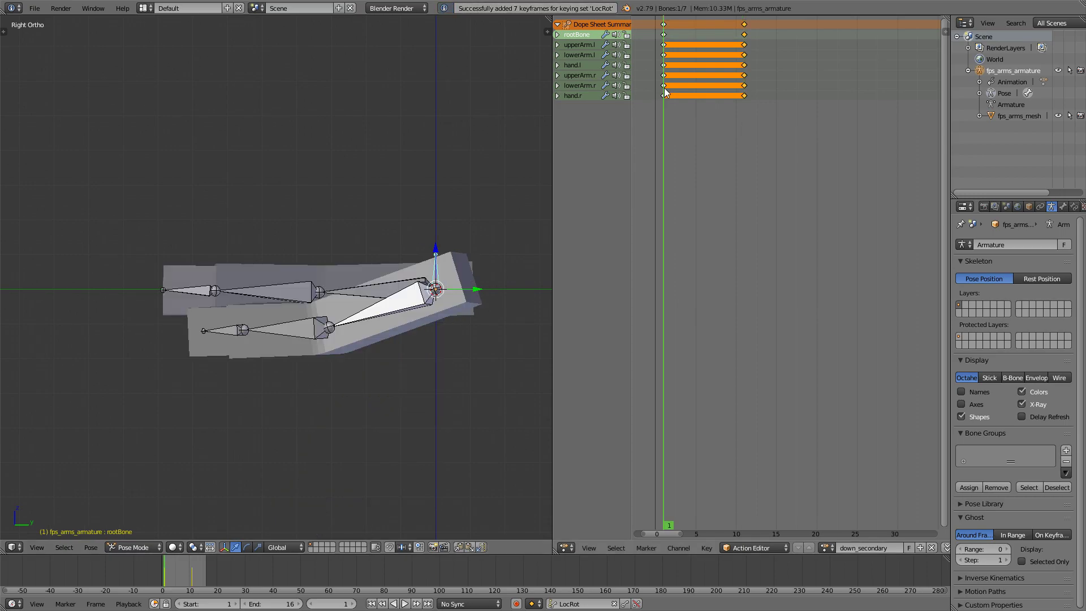
# Play back the down_secondary animation to check the lowering motion
pyautogui.hotkey('alt', 'a')
pyautogui.hotkey('alt', 'a')
pyautogui.moveTo(423, 137); pyautogui.dragTo(59, 22, button='middle')
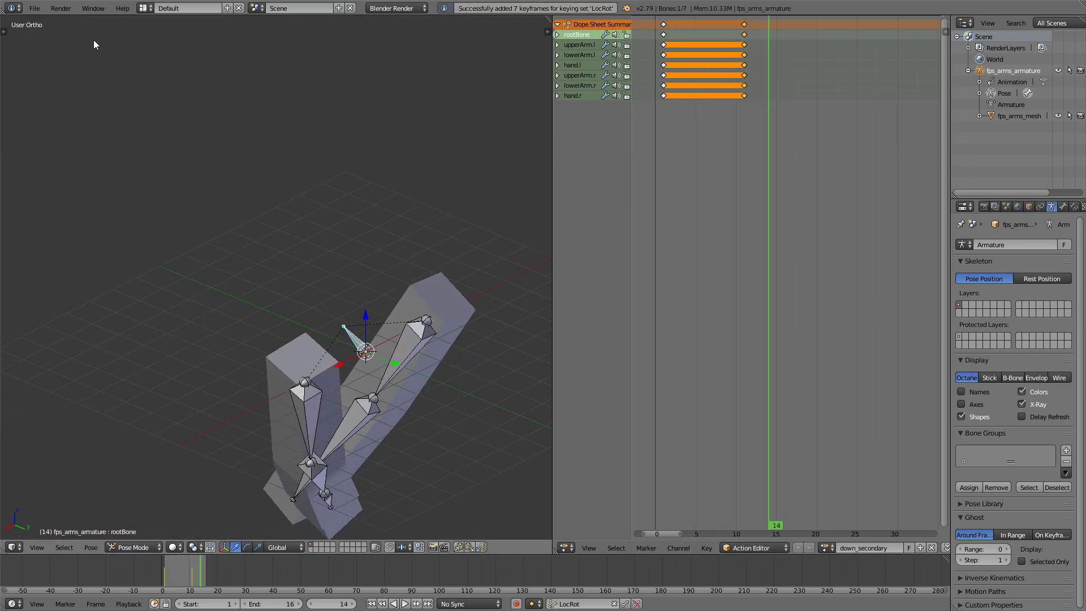
# Save the file under the new name fps_arms_down_secondary.blend in the SECONDARY folder
pyautogui.click(35, 8)
pyautogui.click(66, 109)
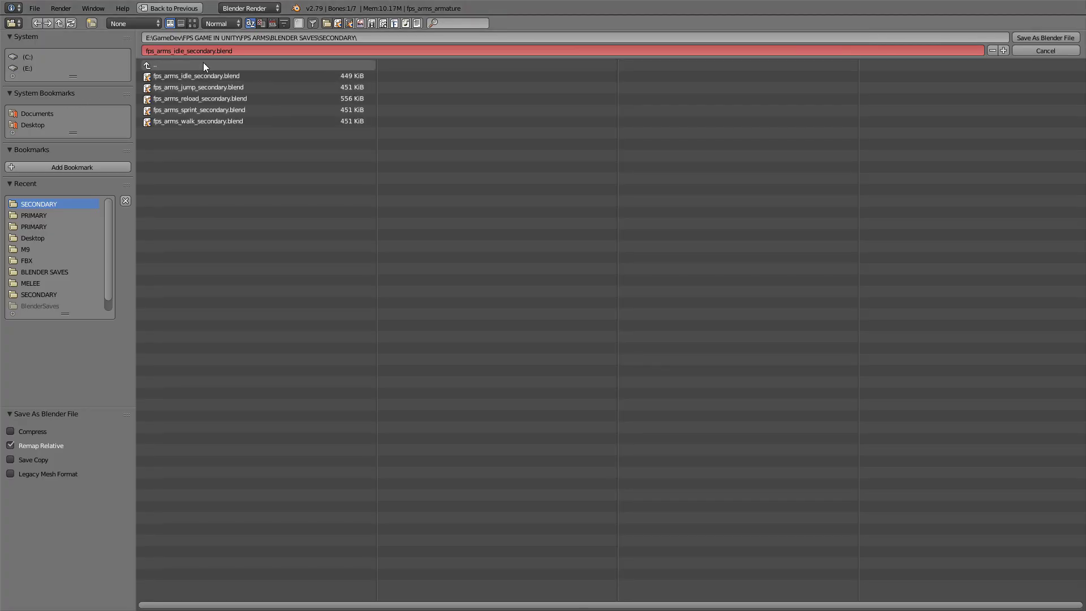
pyautogui.click(187, 50)
pyautogui.click(185, 51)
pyautogui.press('BackSpace')
pyautogui.press('BackSpace')
pyautogui.press('BackSpace')
pyautogui.press('BackSpace')
pyautogui.write('down')
pyautogui.click(1064, 39)
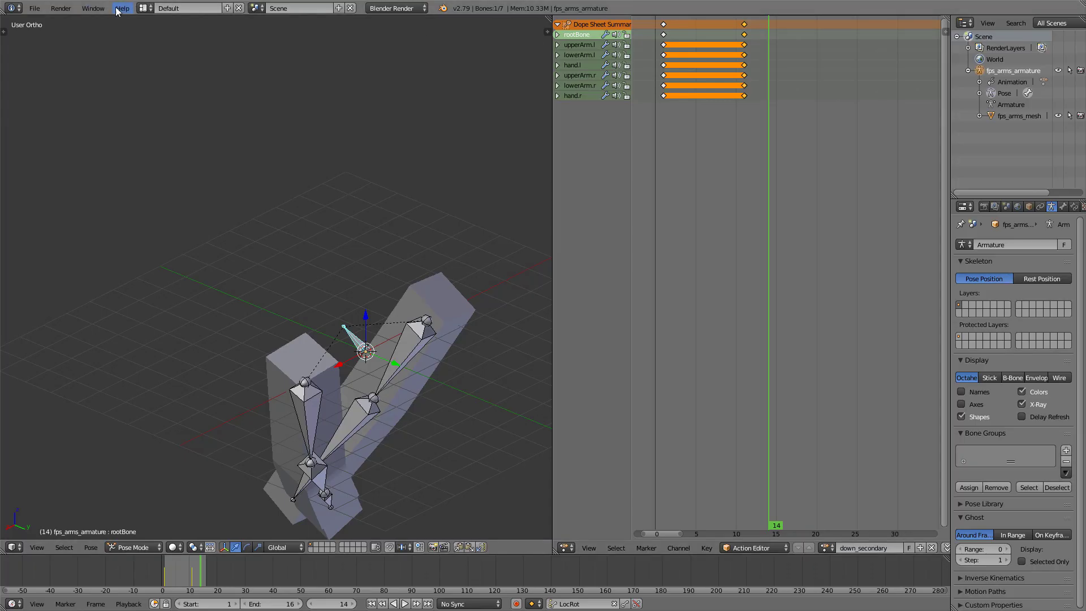
# Export only the selected objects to FBX as fps_arms_down_secondary.fbx in the FBX SECONDARY folder
pyautogui.click(35, 8)
pyautogui.moveTo(54, 237)
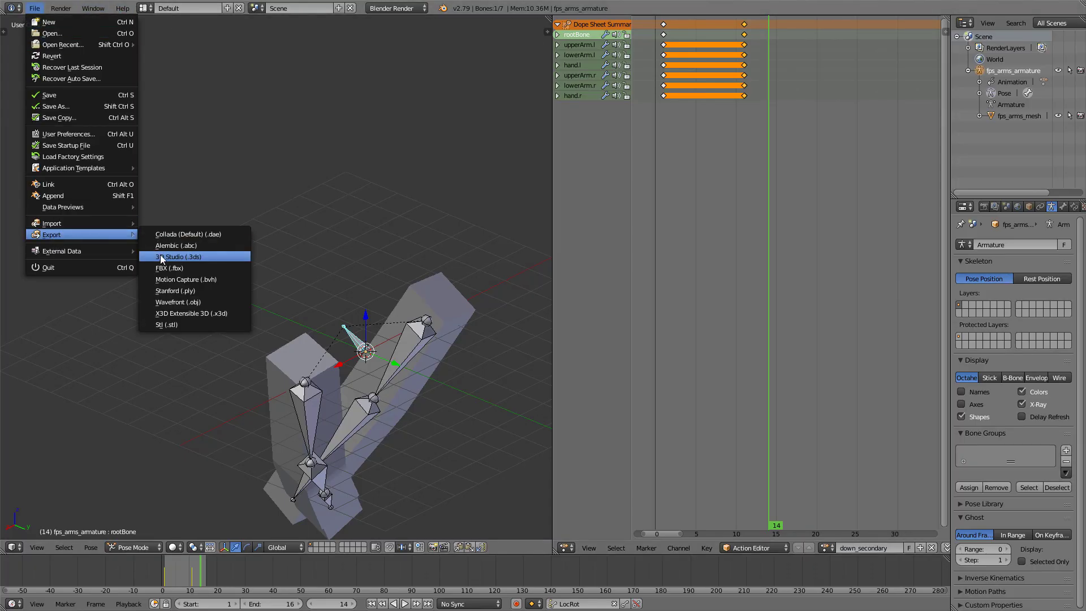
pyautogui.click(206, 268)
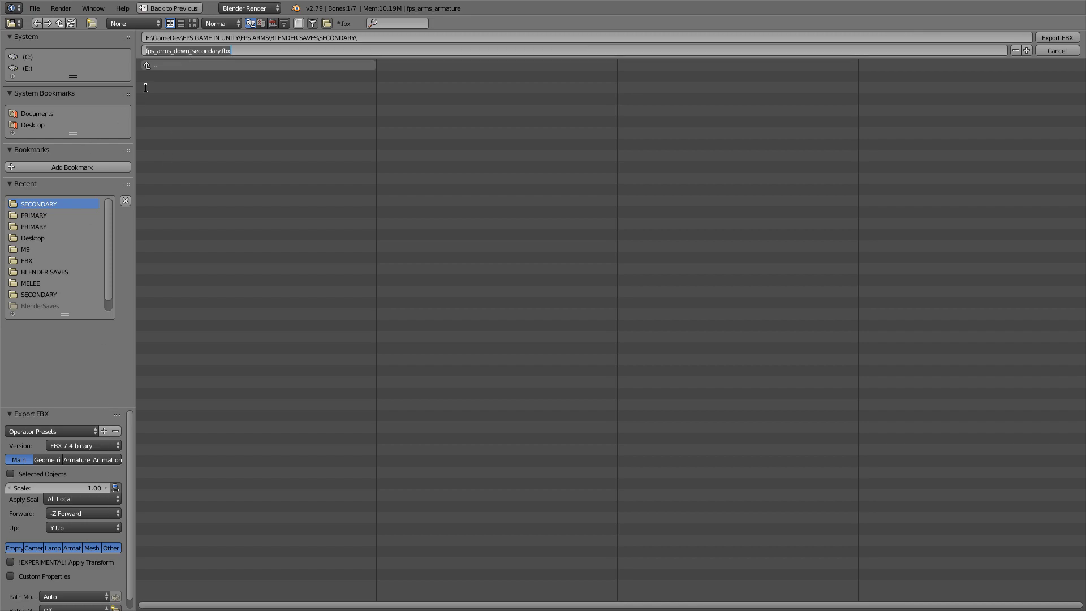
pyautogui.click(38, 294)
pyautogui.click(10, 475)
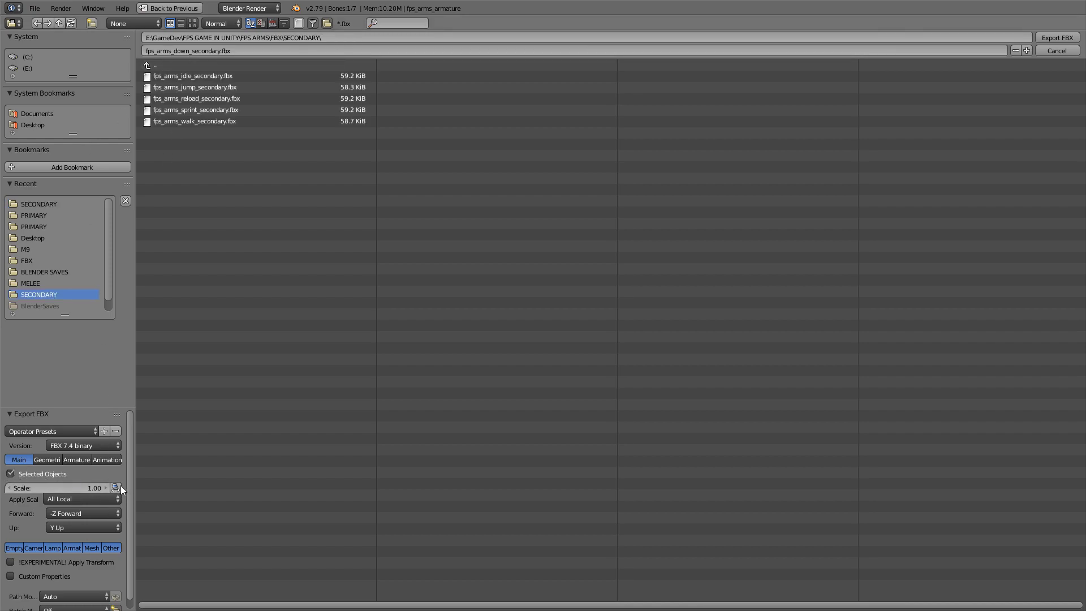
pyautogui.click(1065, 38)
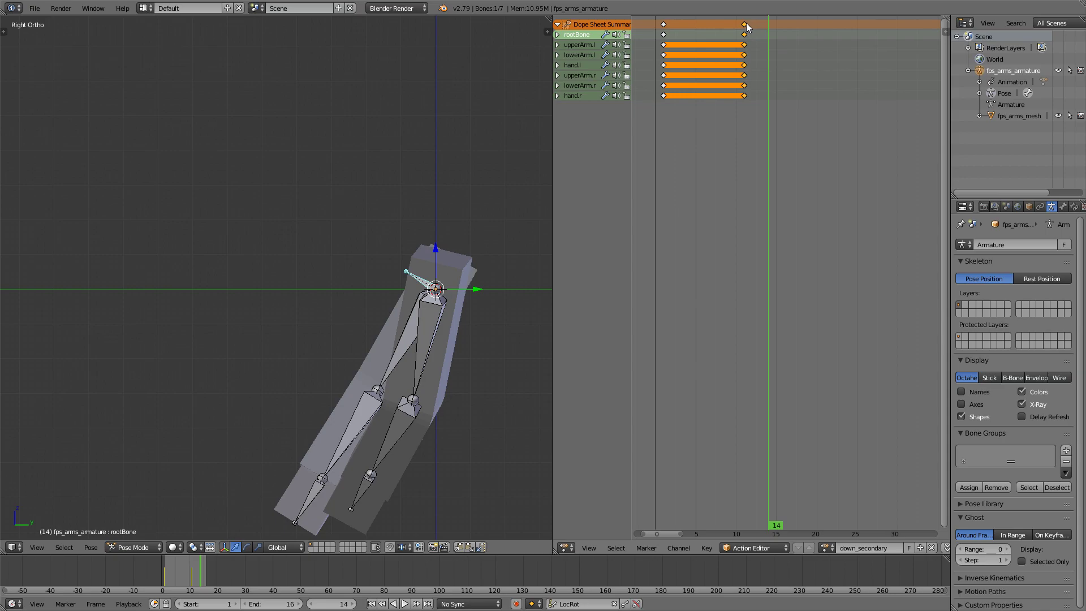
# Swap the down_secondary keyframes at frames 1 and 11, parking the frame 1 keyframes at frame 13, and play back the reversed motion
pyautogui.moveTo(677, 25); pyautogui.dragTo(645, 33, button='right')
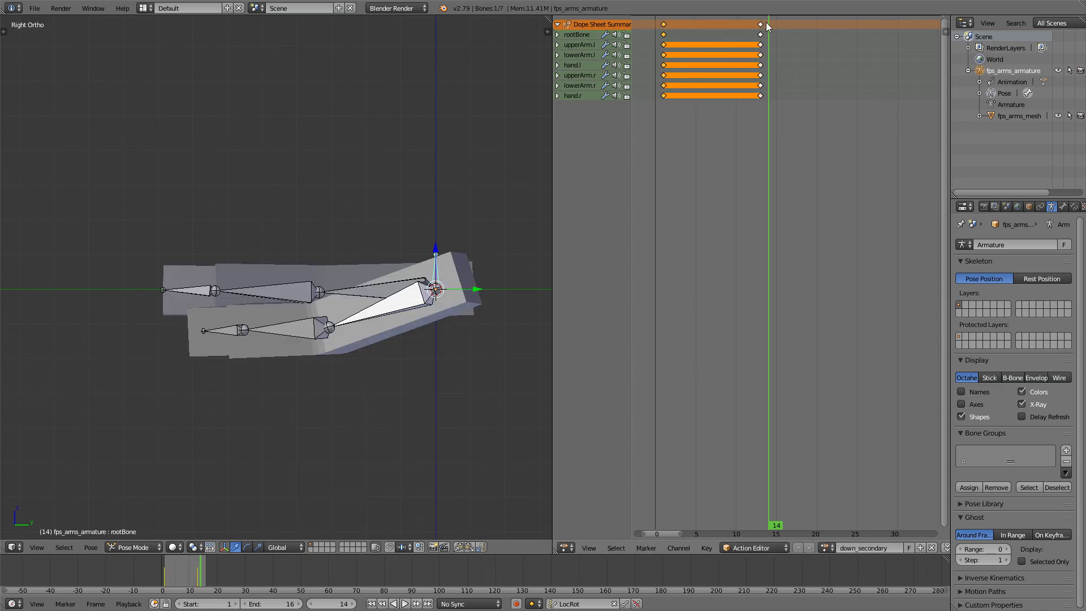
pyautogui.moveTo(756, 24); pyautogui.dragTo(738, 26, button='right')
pyautogui.moveTo(717, 52); pyautogui.dragTo(660, 18)
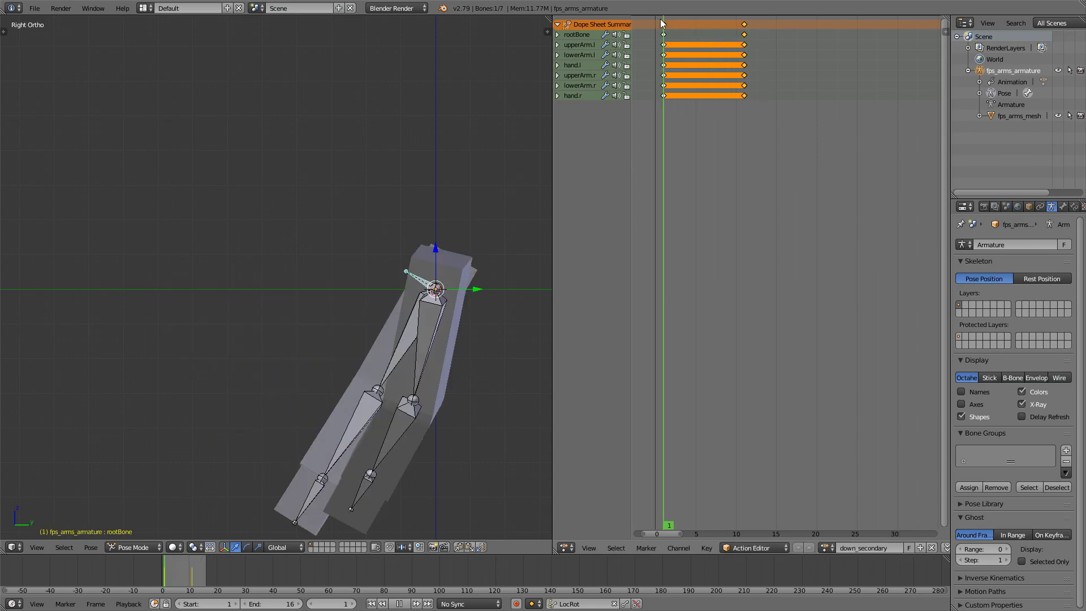
pyautogui.hotkey('alt', 'a')
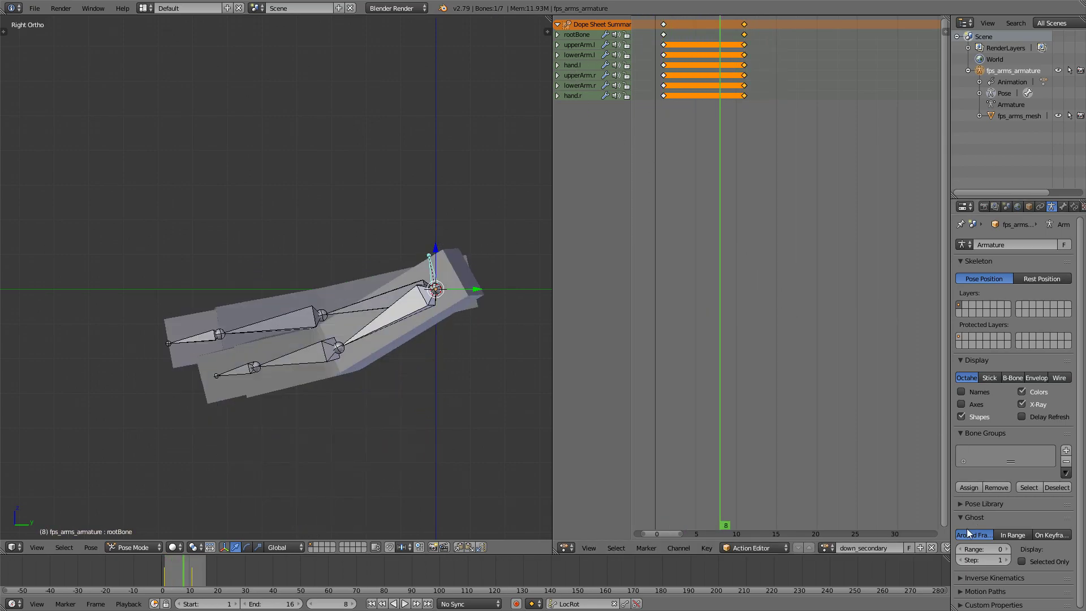
# Rename the reversed action as up_secondary
pyautogui.doubleClick(854, 550)
pyautogui.moveTo(858, 550); pyautogui.dragTo(788, 547)
pyautogui.write('up')
pyautogui.press('Return')
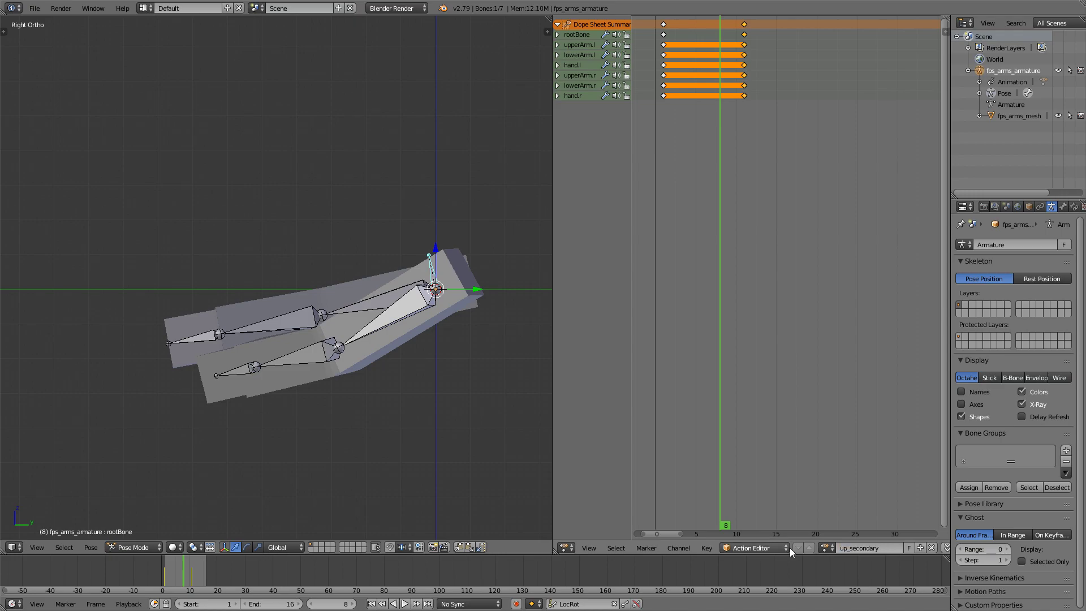
# Save the file under the new name fps_arms_up_secondary.blend
pyautogui.click(34, 8)
pyautogui.click(56, 106)
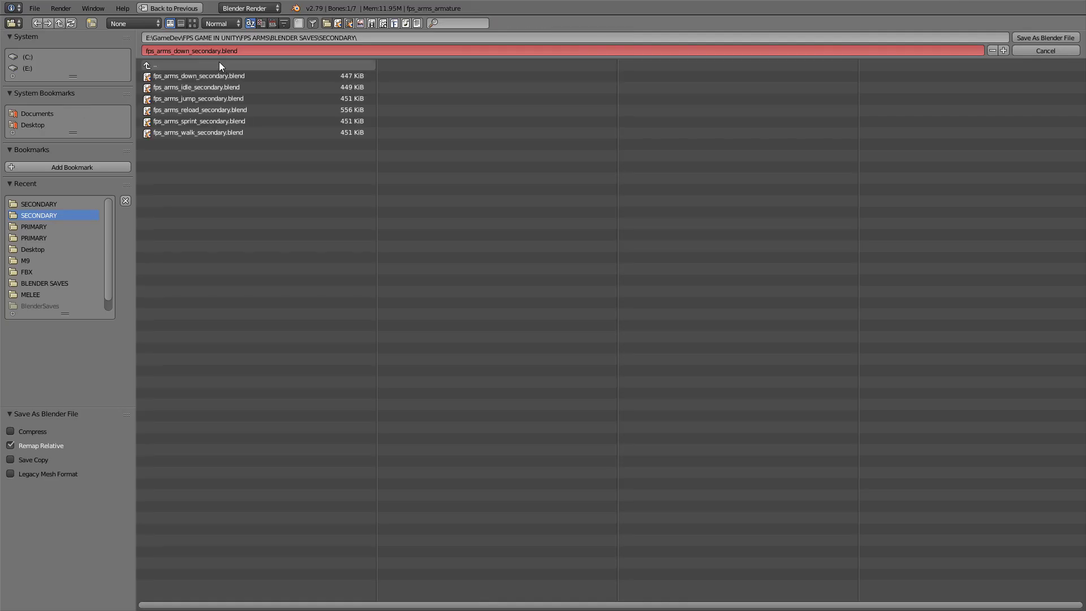
pyautogui.press('BackSpace')
pyautogui.press('BackSpace')
pyautogui.press('BackSpace')
pyautogui.press('BackSpace')
pyautogui.write('up')
pyautogui.click(1045, 37)
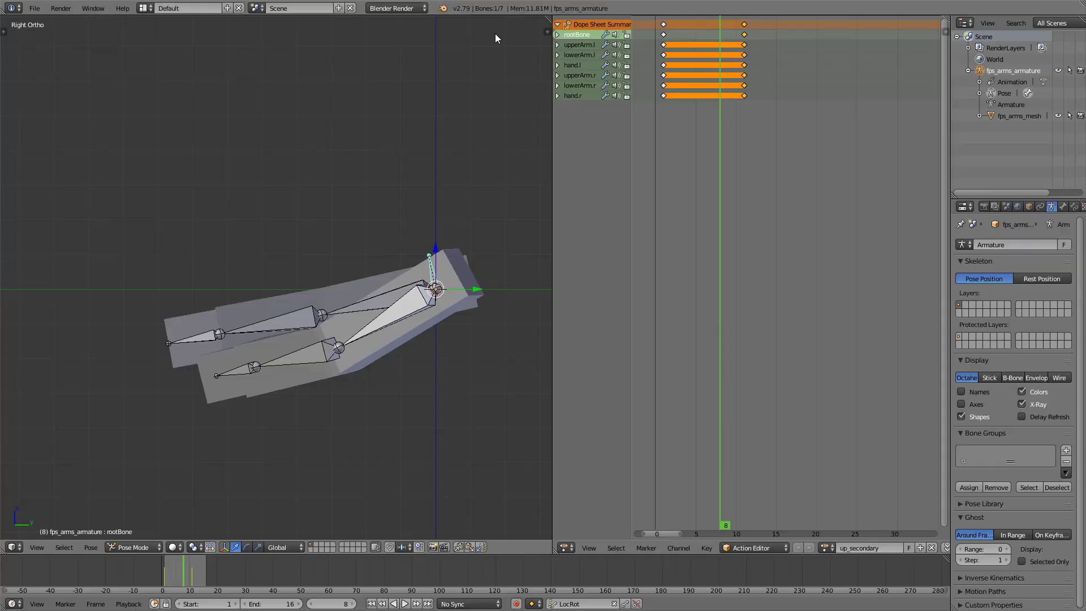
# Export the selected arms to FBX as fps_arms_up_secondary.fbx in the FBX SECONDARY folder
pyautogui.click(34, 8)
pyautogui.moveTo(58, 236)
pyautogui.click(170, 267)
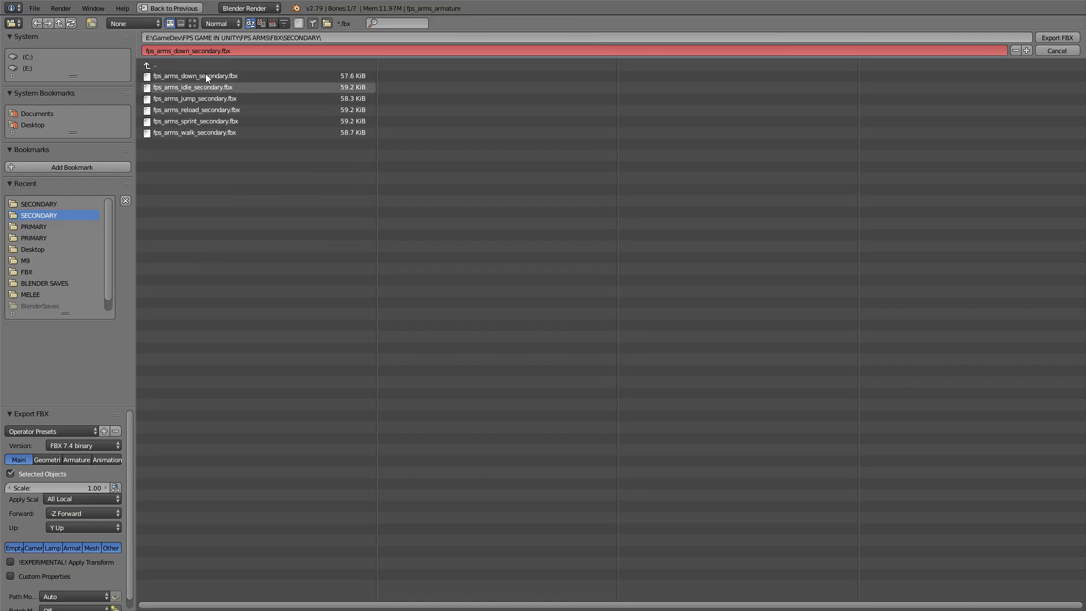
pyautogui.click(195, 76)
pyautogui.press('BackSpace')
pyautogui.press('BackSpace')
pyautogui.press('BackSpace')
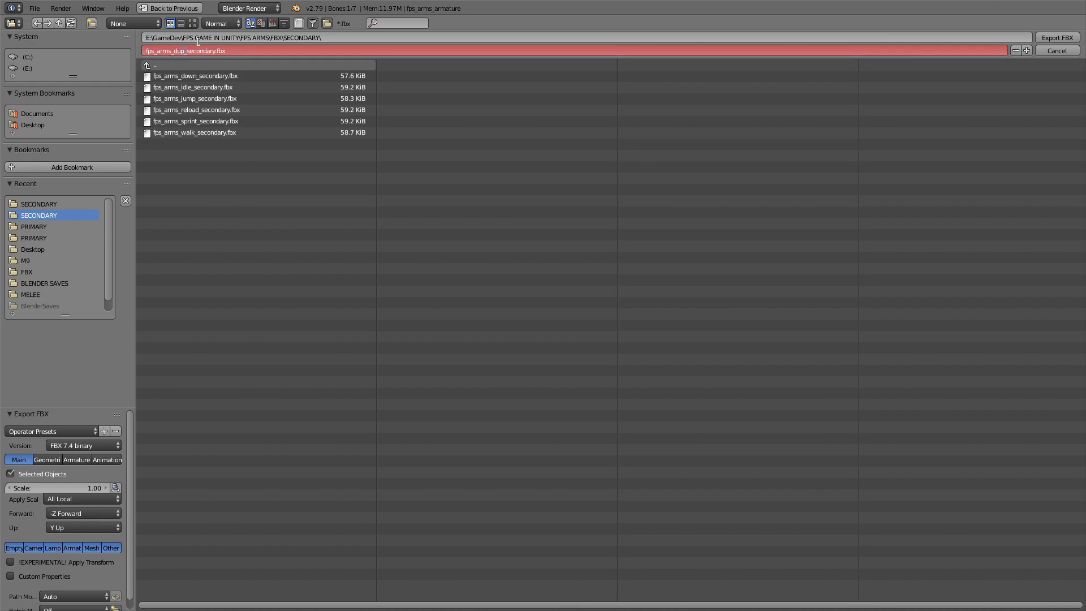
pyautogui.write('u')
pyautogui.press('BackSpace')
pyautogui.press('BackSpace')
pyautogui.write('up')
pyautogui.click(1066, 38)
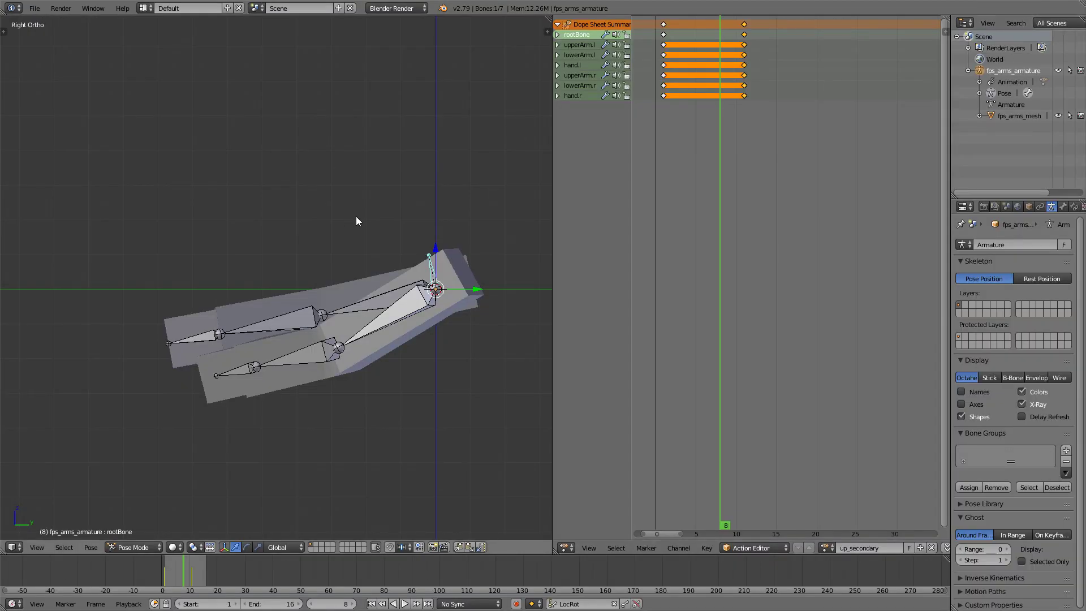
# Open fps_arms_idle_melee.blend from the MELEE folder inside BLENDER SAVES
pyautogui.click(38, 9)
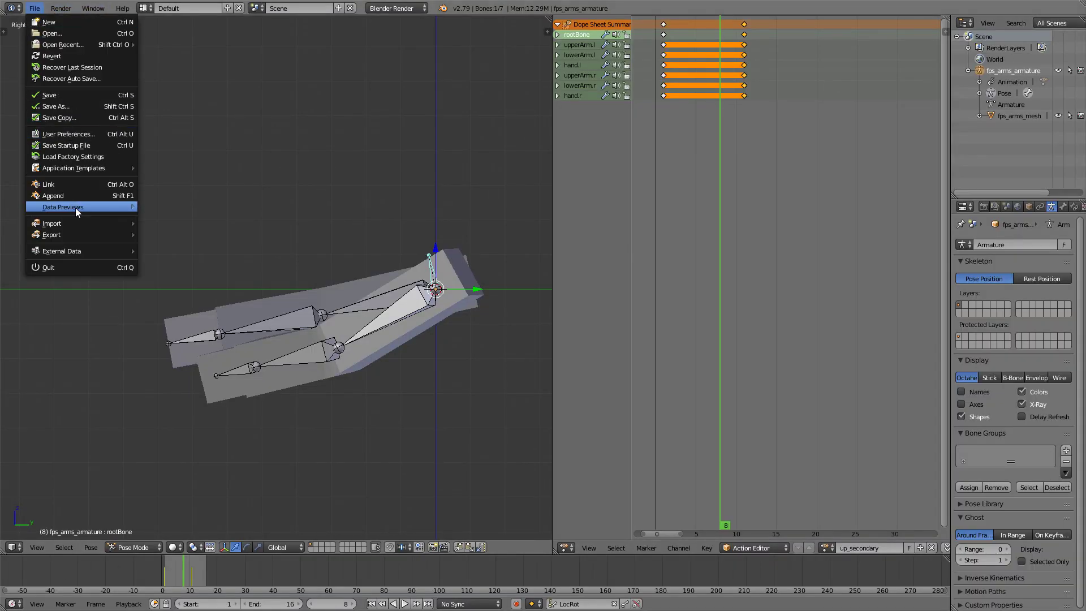
pyautogui.click(78, 34)
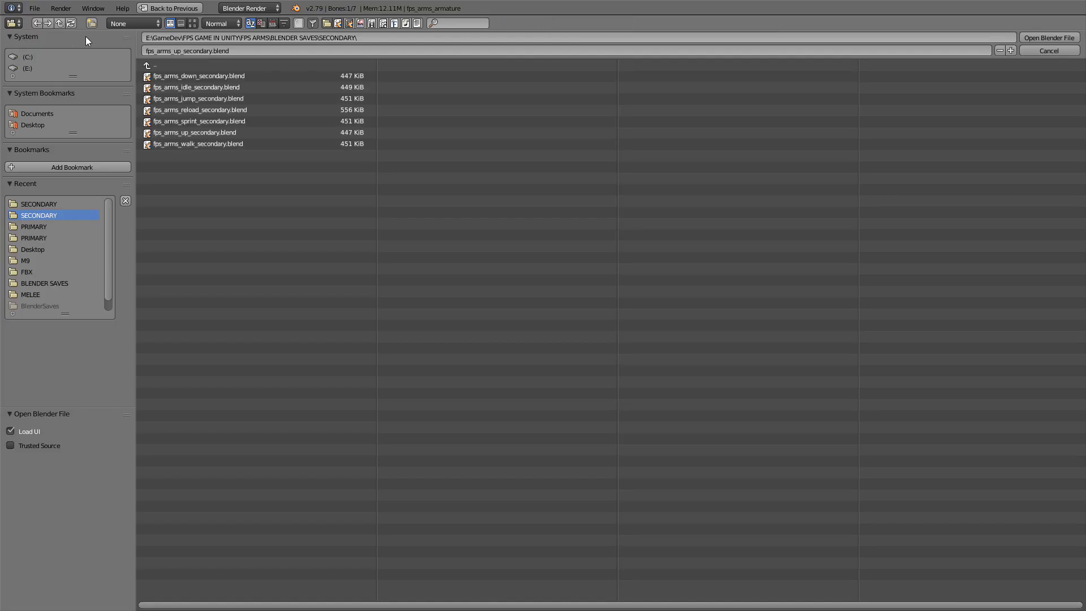
pyautogui.click(209, 64)
pyautogui.click(210, 64)
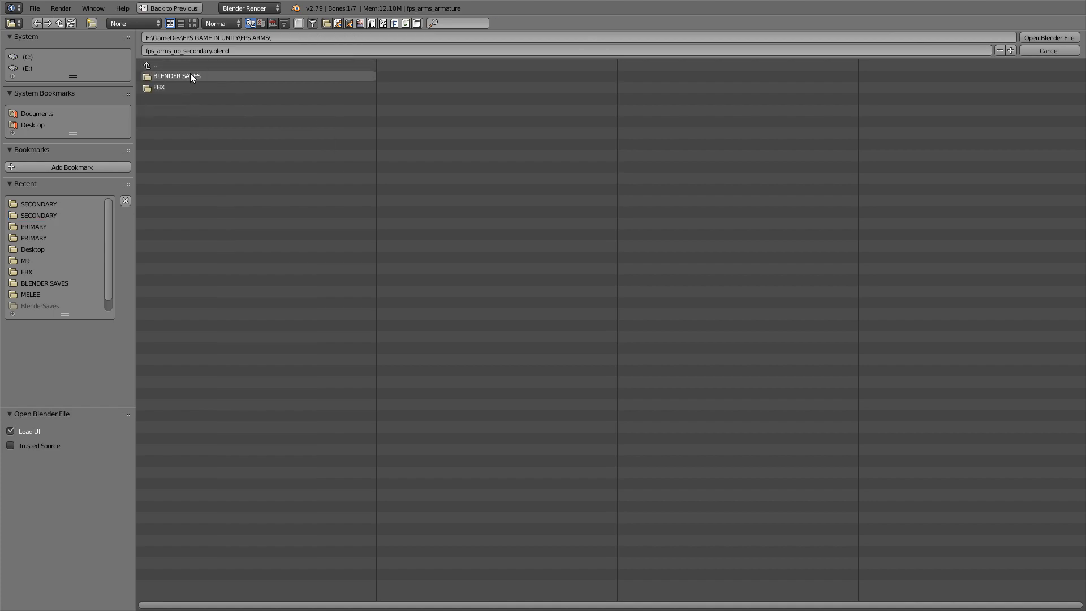
pyautogui.click(187, 77)
pyautogui.click(188, 77)
pyautogui.click(189, 76)
pyautogui.doubleClick(195, 97)
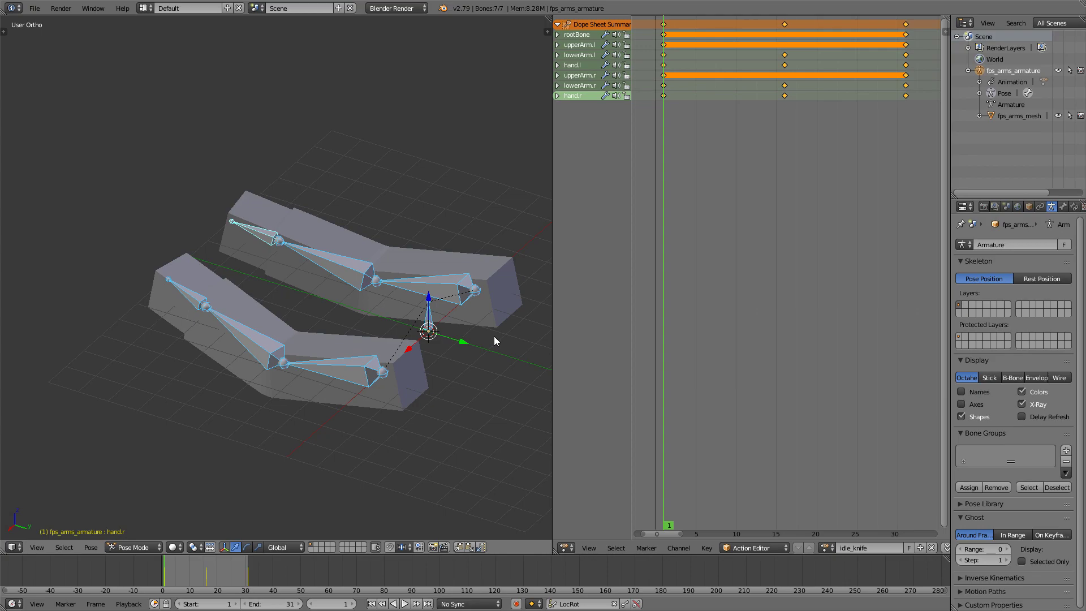
# Delete the idle_knife action's middle keyframes at frame 16 and move its last keyframes to frame 11
pyautogui.press('KP_1')
pyautogui.press('KP_3')
pyautogui.press('a')
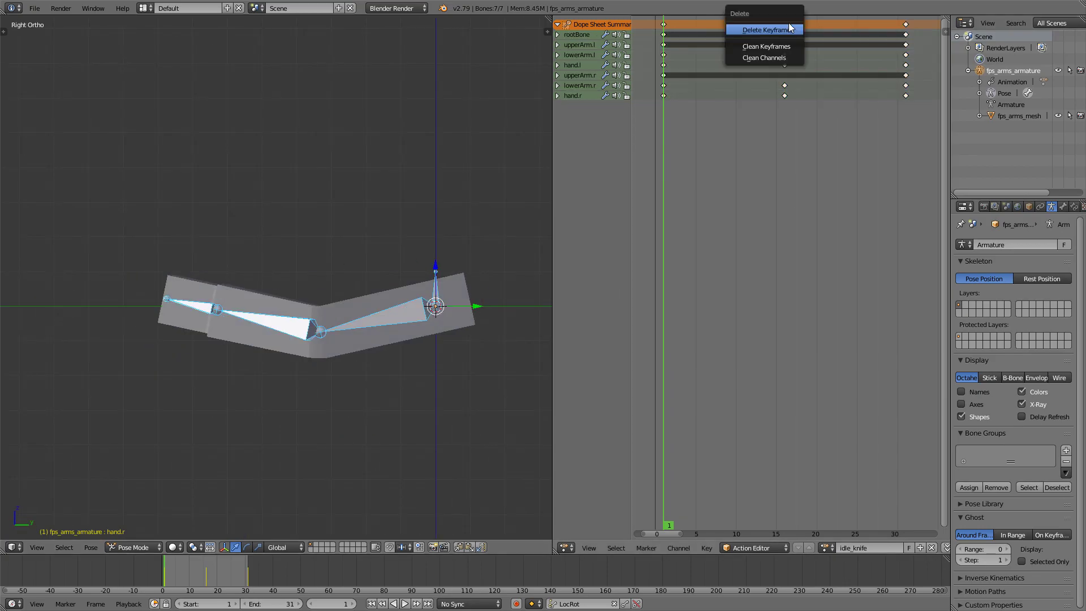
pyautogui.press('x')
pyautogui.click(785, 25)
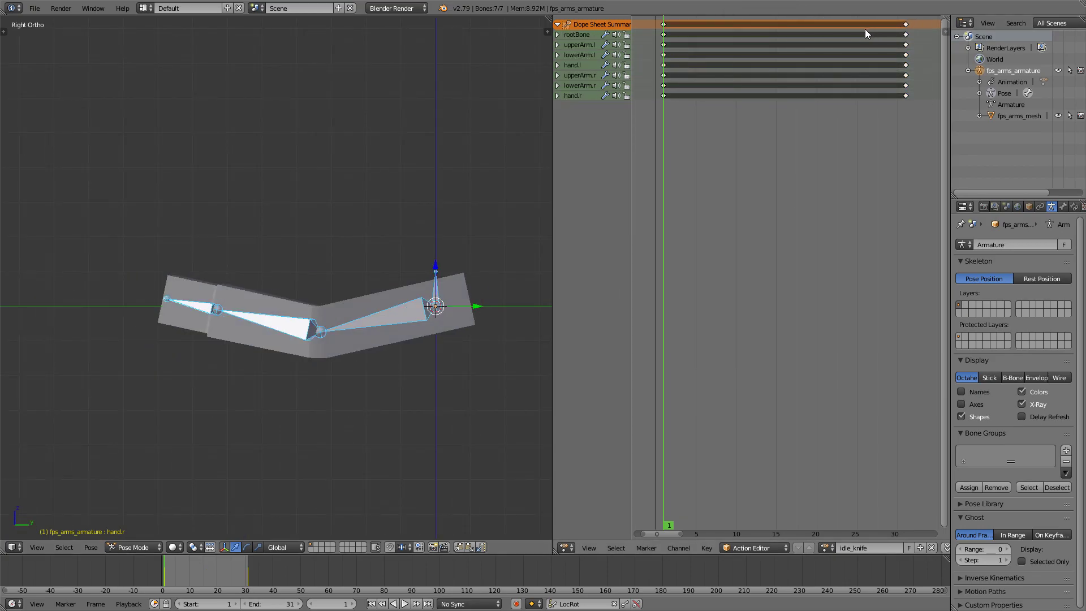
pyautogui.rightClick(905, 26)
pyautogui.press('g')
pyautogui.click(941, 45)
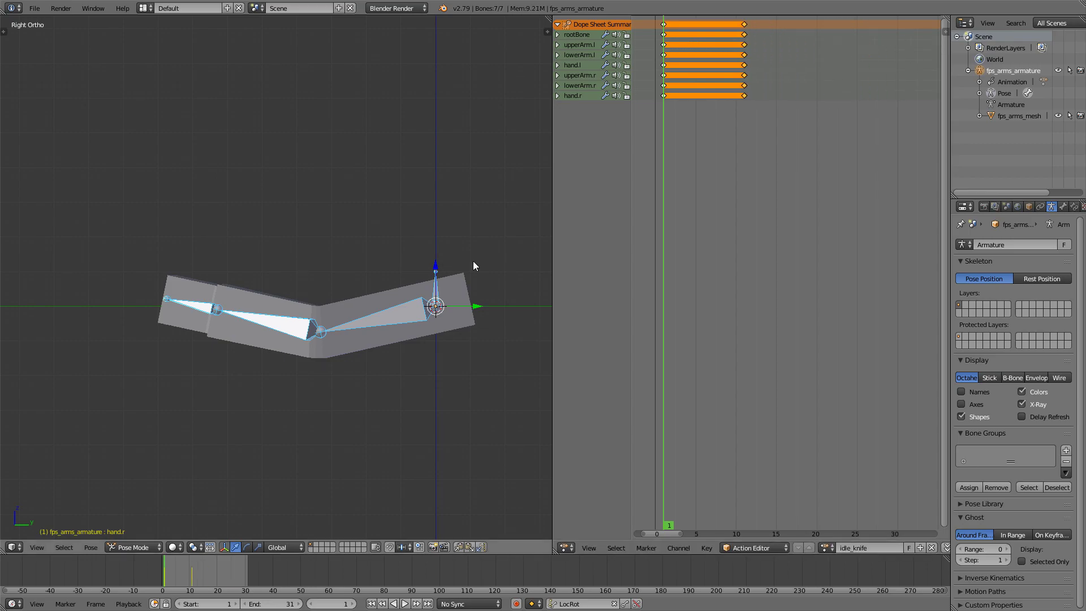
# Set the timeline's end frame to 16
pyautogui.click(272, 603)
pyautogui.write('16')
pyautogui.press('Return')
# Rename the idle_knife action as down_melee
pyautogui.click(870, 548)
pyautogui.moveTo(853, 547); pyautogui.dragTo(752, 547)
pyautogui.write('down')
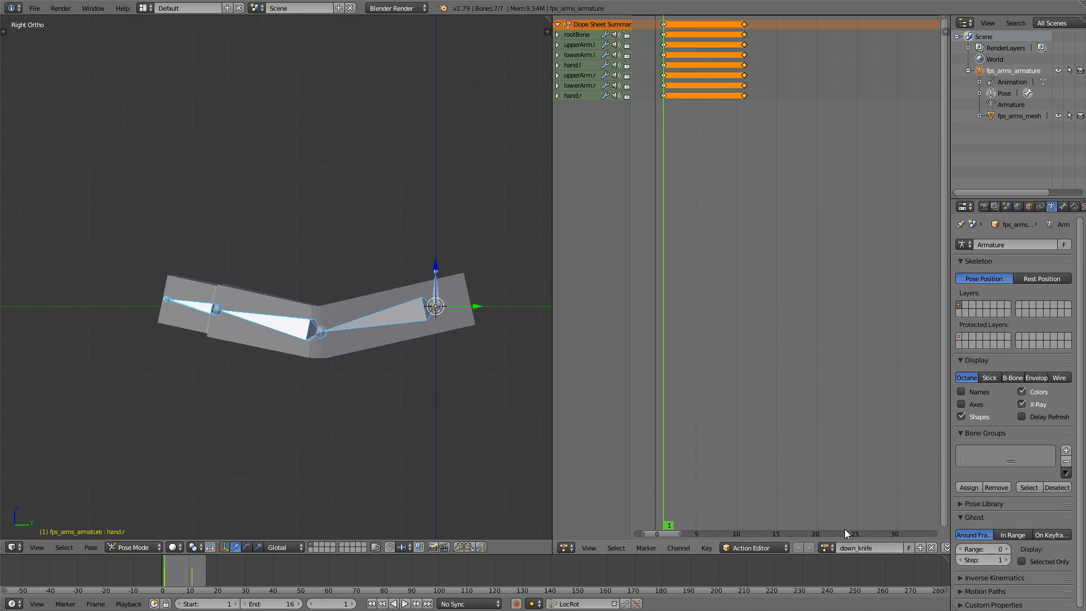
pyautogui.press('End')
pyautogui.press('BackSpace')
pyautogui.press('BackSpace')
pyautogui.press('BackSpace')
pyautogui.press('BackSpace')
pyautogui.press('BackSpace')
pyautogui.write('meleee')
pyautogui.press('BackSpace')
pyautogui.press('Return')
pyautogui.press('r')
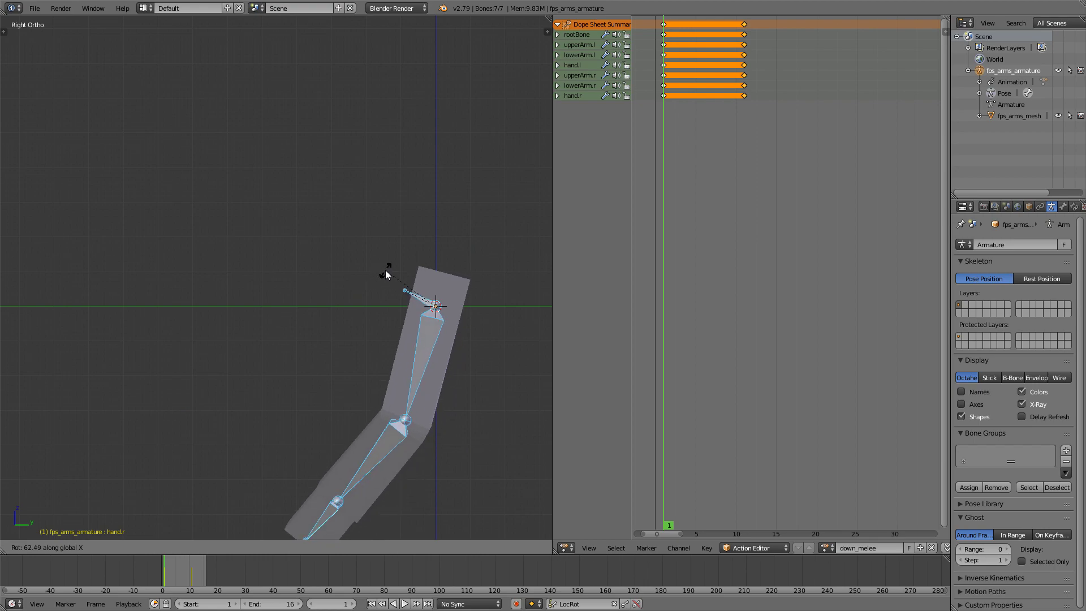
pyautogui.click(385, 269)
pyautogui.press('i')
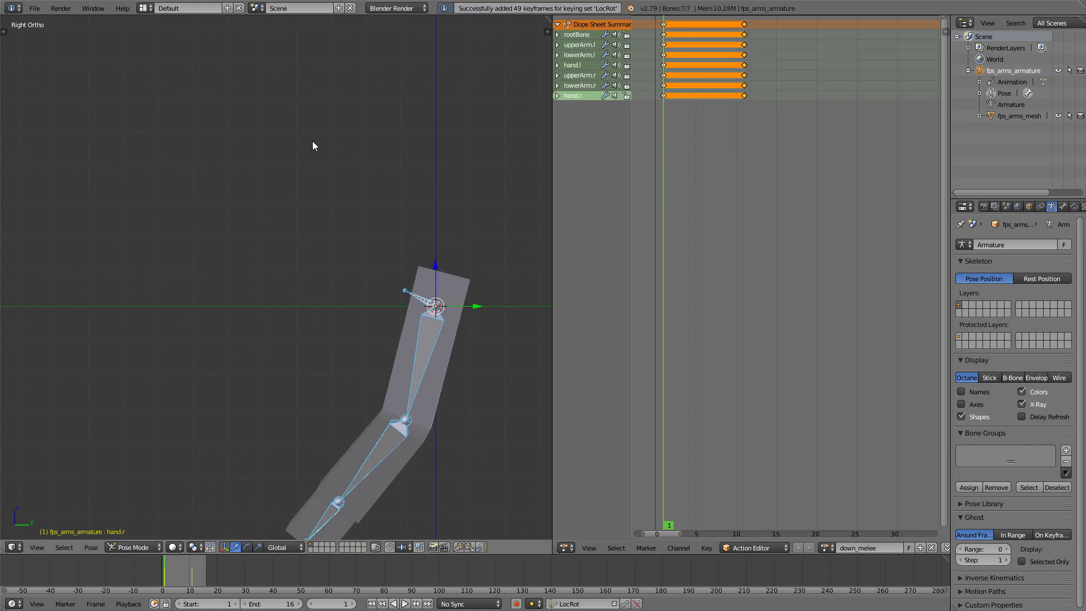
# At frame 11, rotate the arms downward about 60° around the global X axis and insert LocRot keyframes for all bones
pyautogui.click(744, 83)
pyautogui.press('r')
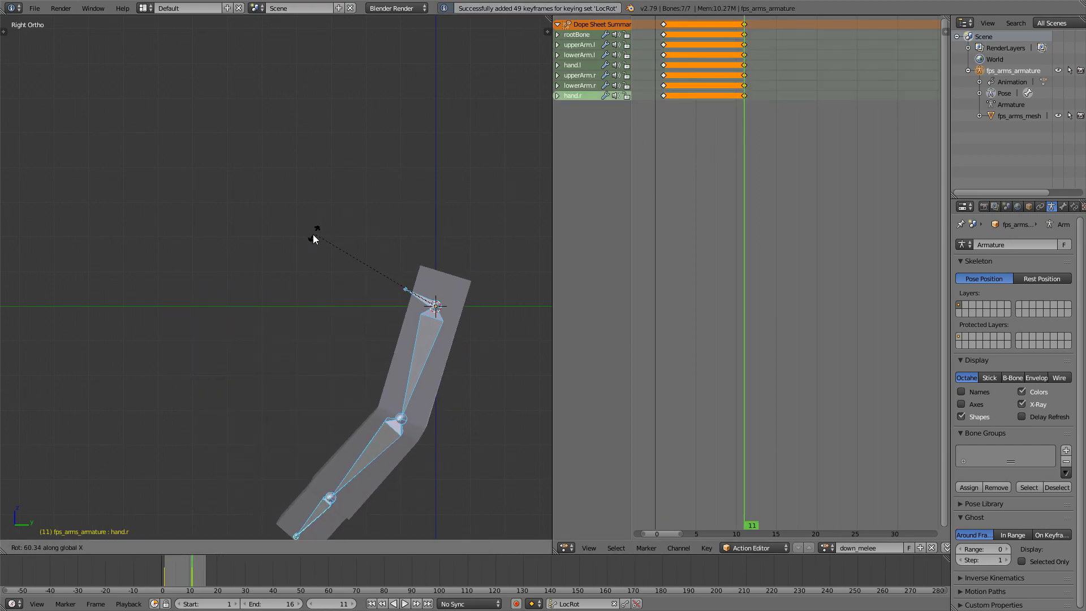
pyautogui.click(300, 238)
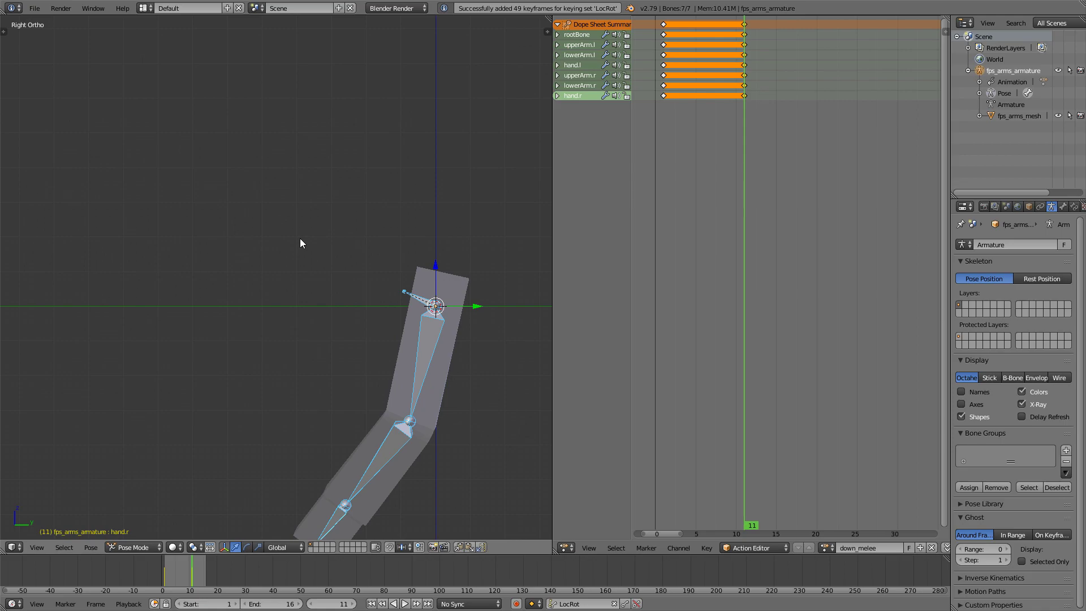
pyautogui.press('r')
# Save the file under the new name fps_arms_down_melee.blend in the MELEE folder
pyautogui.click(34, 8)
pyautogui.click(34, 8)
pyautogui.click(62, 122)
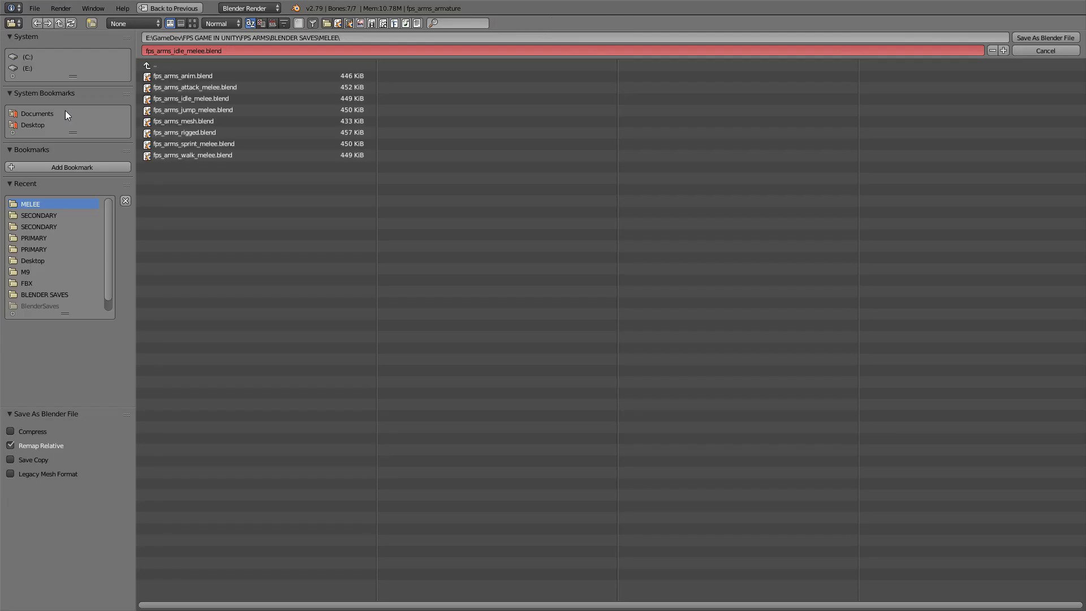
pyautogui.click(184, 50)
pyautogui.click(184, 50)
pyautogui.press('BackSpace')
pyautogui.press('BackSpace')
pyautogui.press('BackSpace')
pyautogui.press('BackSpace')
pyautogui.write('down')
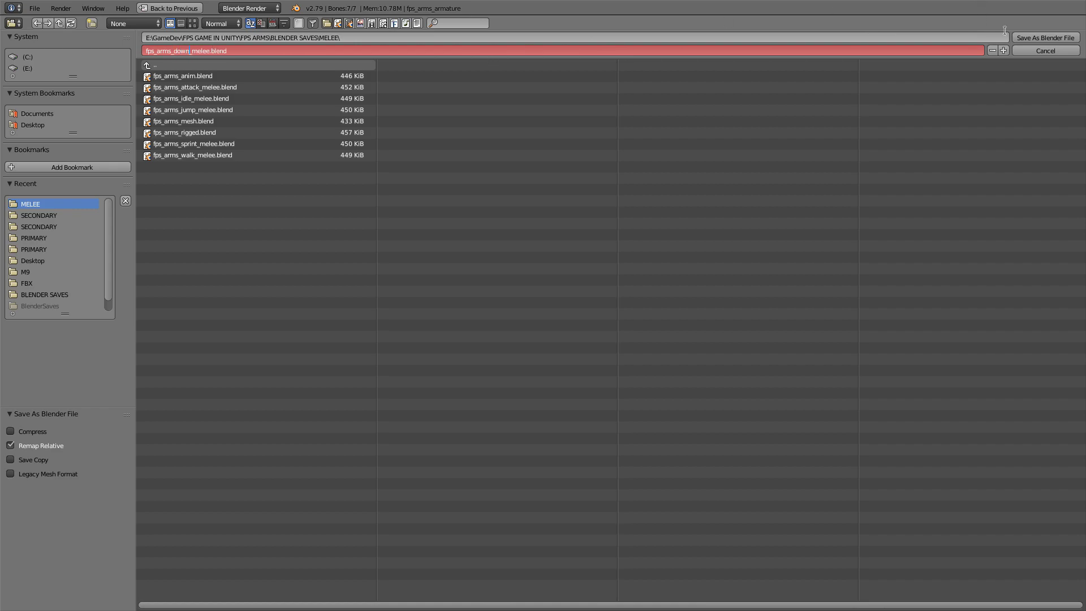
pyautogui.click(1018, 35)
pyautogui.click(1012, 38)
# Export only the selected objects to FBX as fps_arms_down_melee.fbx in the FBX MELEE folder
pyautogui.click(35, 9)
pyautogui.moveTo(76, 235)
pyautogui.click(178, 267)
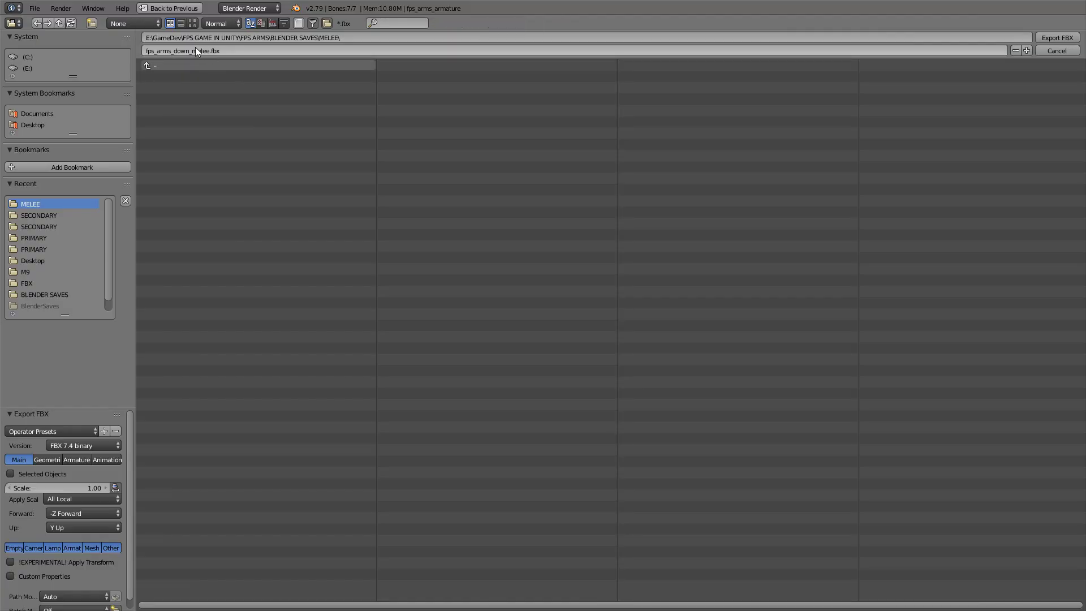
pyautogui.doubleClick(168, 67)
pyautogui.doubleClick(171, 87)
pyautogui.doubleClick(170, 77)
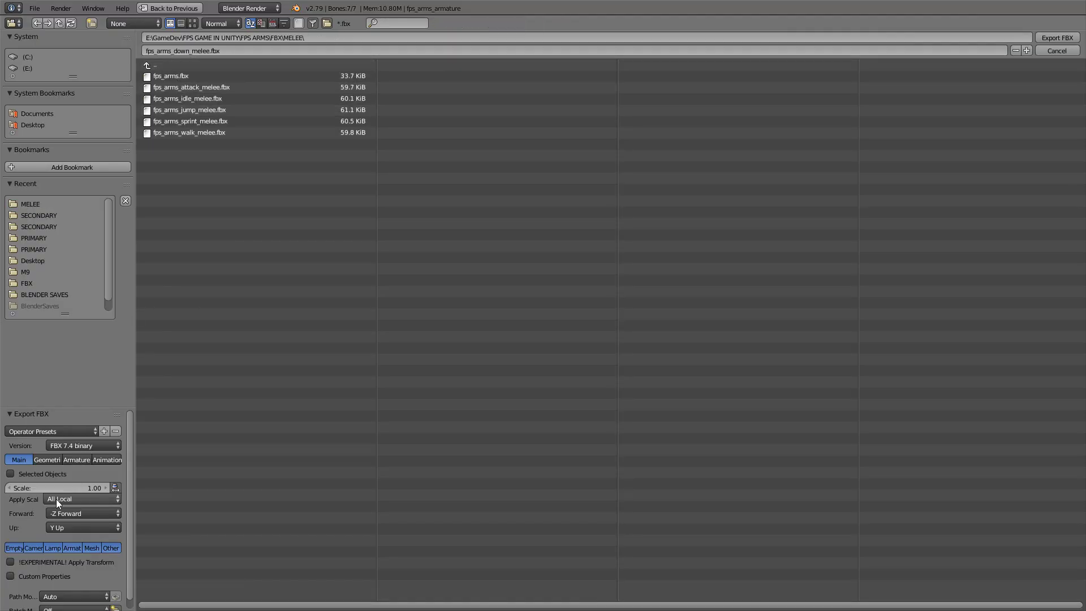
pyautogui.click(44, 474)
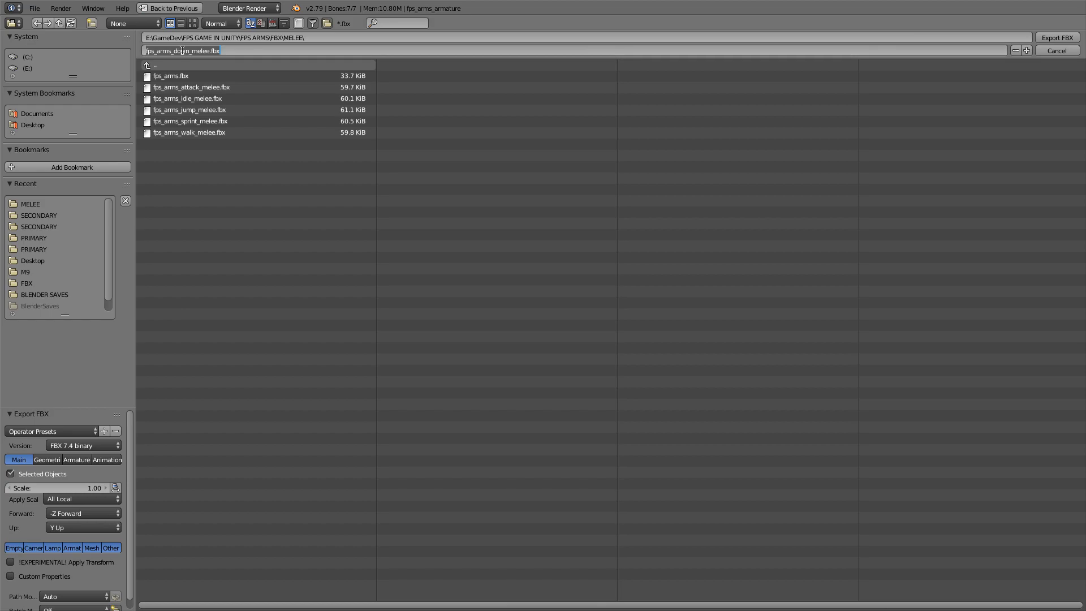
pyautogui.click(1056, 37)
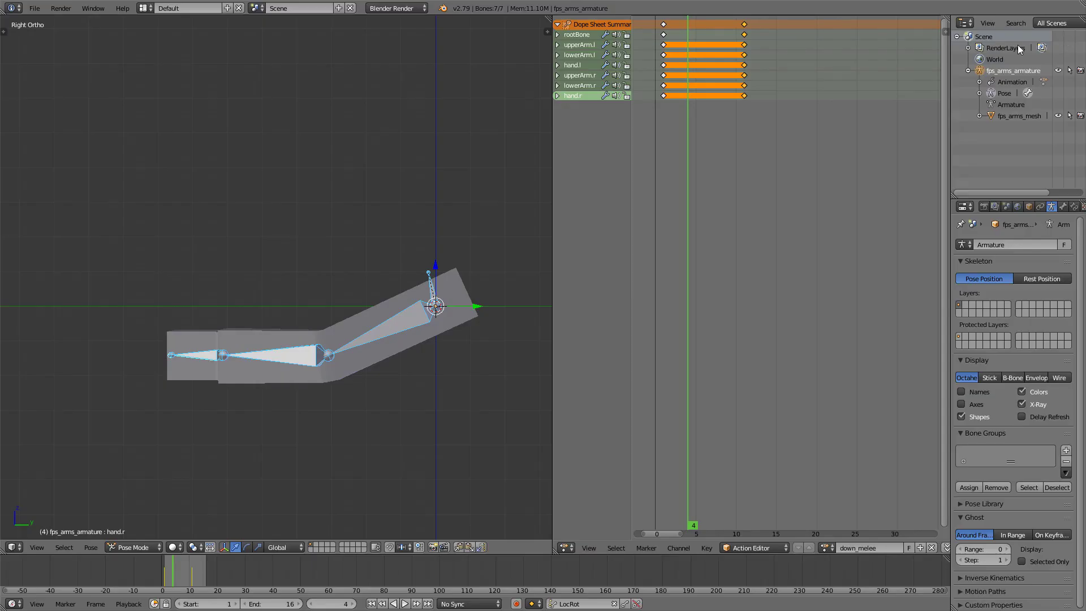
# Swap the down_melee keyframes at frames 1 and 11 to reverse the motion, and return to frame 1
pyautogui.moveTo(745, 25); pyautogui.dragTo(652, 31, button='right')
pyautogui.click(651, 31)
pyautogui.moveTo(729, 24); pyautogui.dragTo(743, 27, button='right')
pyautogui.click(748, 26)
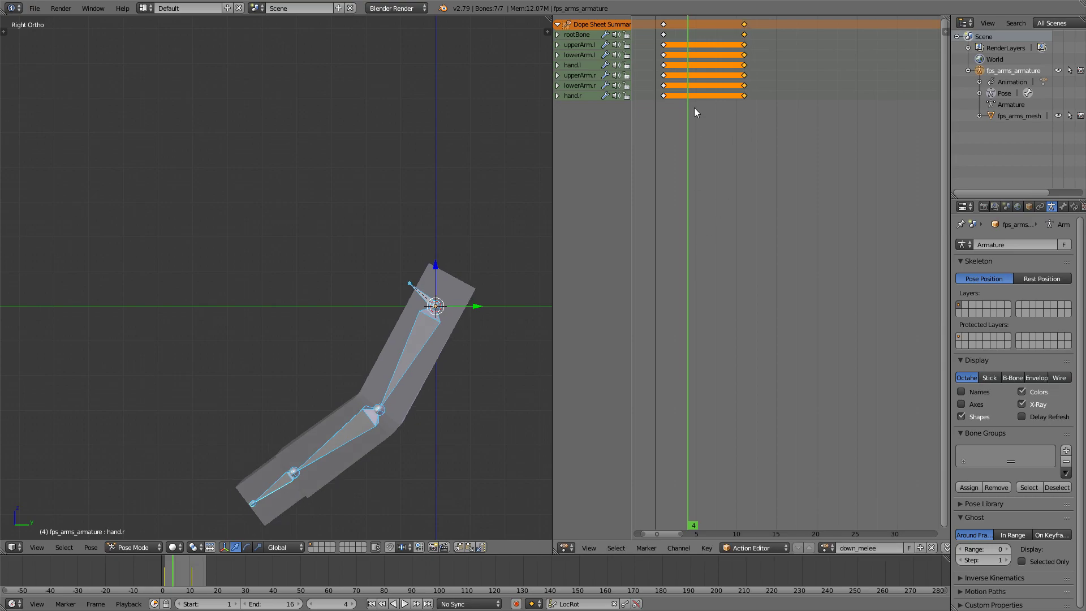
pyautogui.moveTo(694, 96); pyautogui.dragTo(667, 69)
# Rename the reversed action as up_melee and play back the animation
pyautogui.click(886, 547)
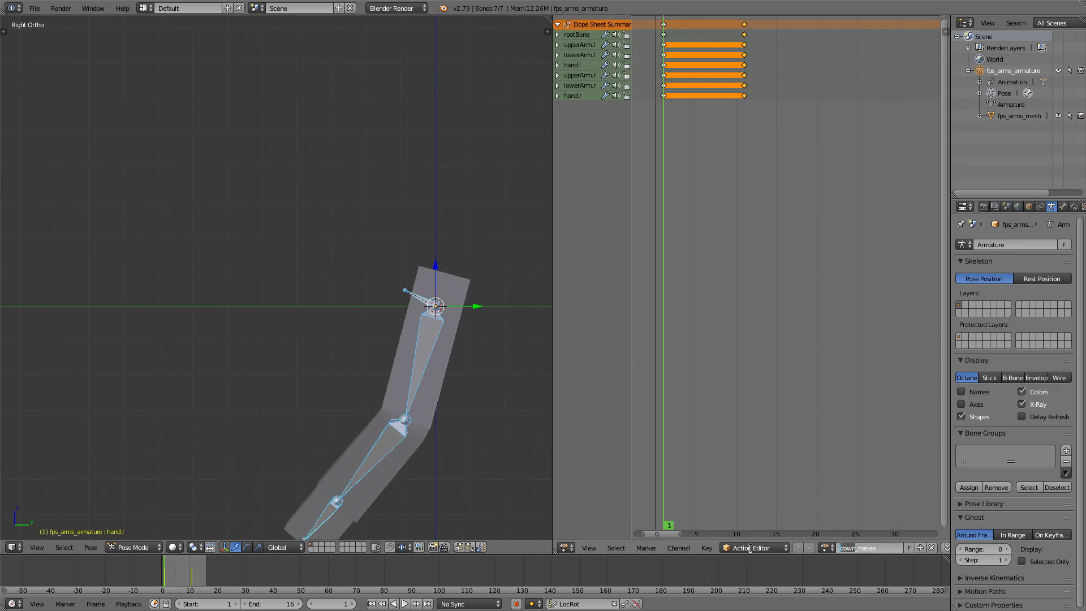
pyautogui.write('up_melee')
pyautogui.press('Return')
pyautogui.hotkey('alt', 'a')
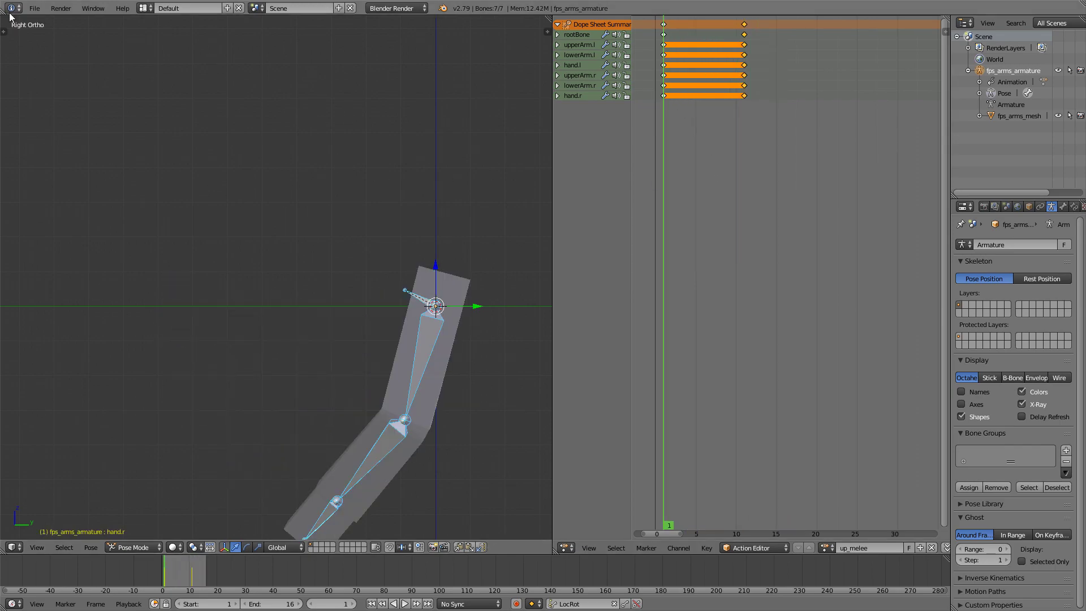
# Save the file under the new name fps_arms_up_melee.blend
pyautogui.click(35, 8)
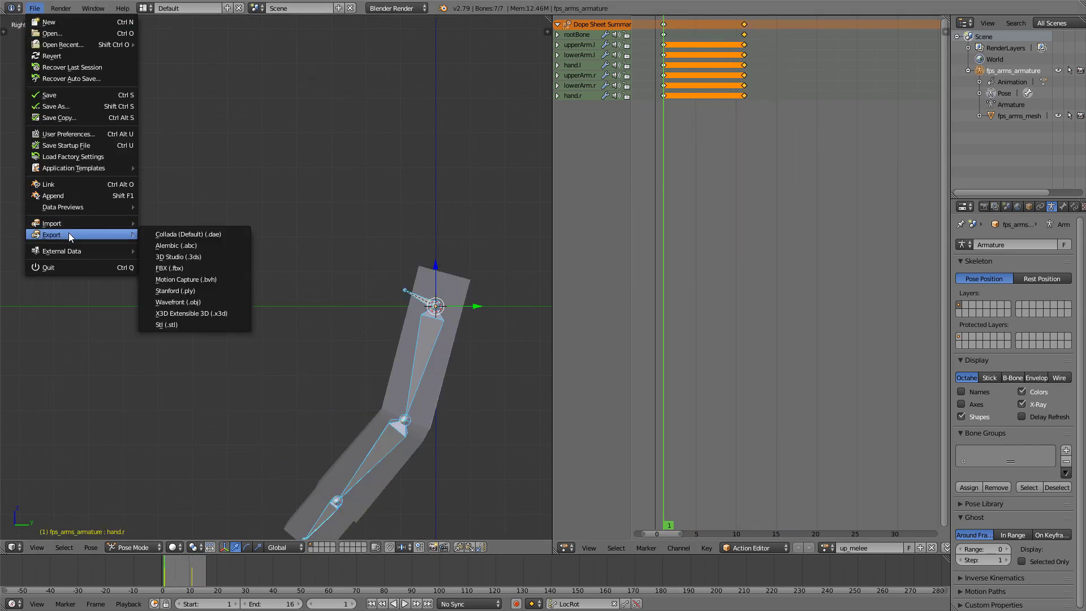
pyautogui.click(62, 106)
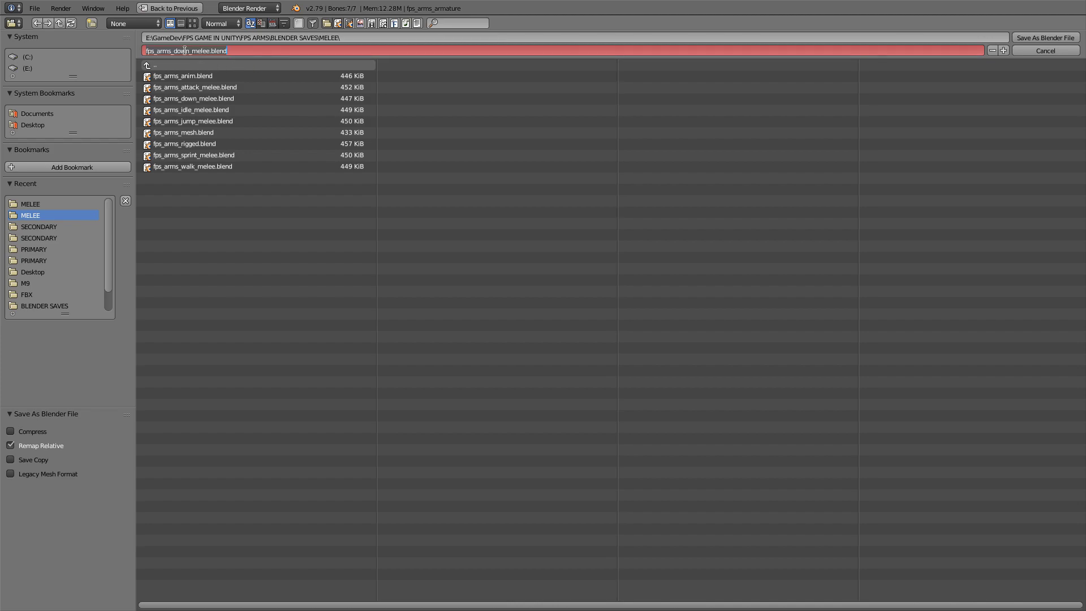
pyautogui.press('BackSpace')
pyautogui.press('BackSpace')
pyautogui.press('BackSpace')
pyautogui.press('BackSpace')
pyautogui.write('up')
pyautogui.click(1056, 37)
# Export the raising animation to FBX as fps_arms_up_melee.fbx
pyautogui.click(34, 8)
pyautogui.moveTo(85, 235)
pyautogui.click(223, 267)
pyautogui.click(185, 51)
pyautogui.click(185, 50)
pyautogui.press('BackSpace')
pyautogui.press('BackSpace')
pyautogui.press('BackSpace')
pyautogui.press('BackSpace')
pyautogui.write('up')
pyautogui.click(1060, 38)
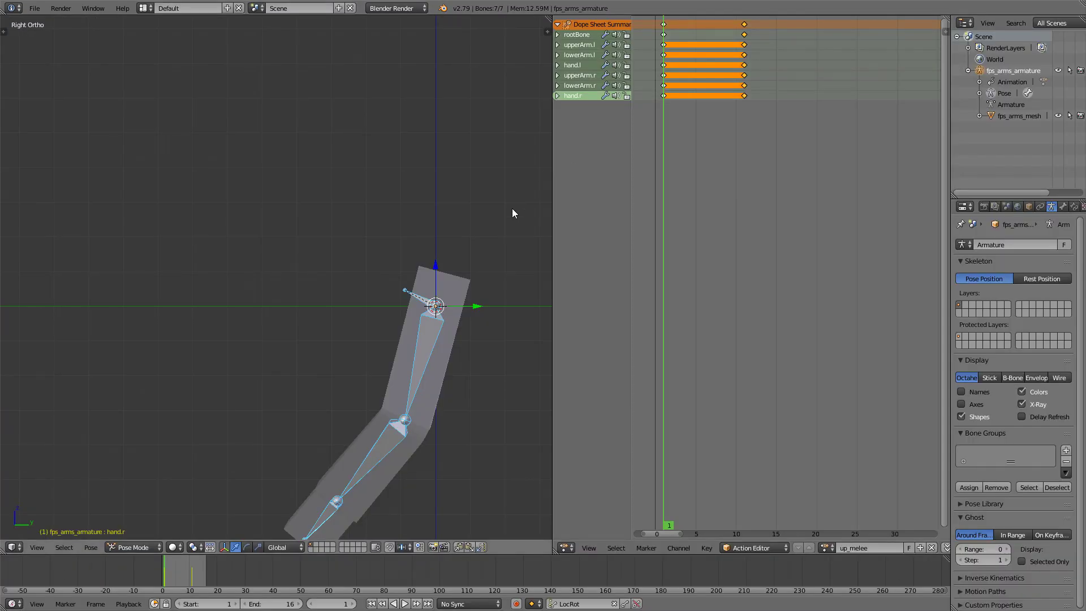